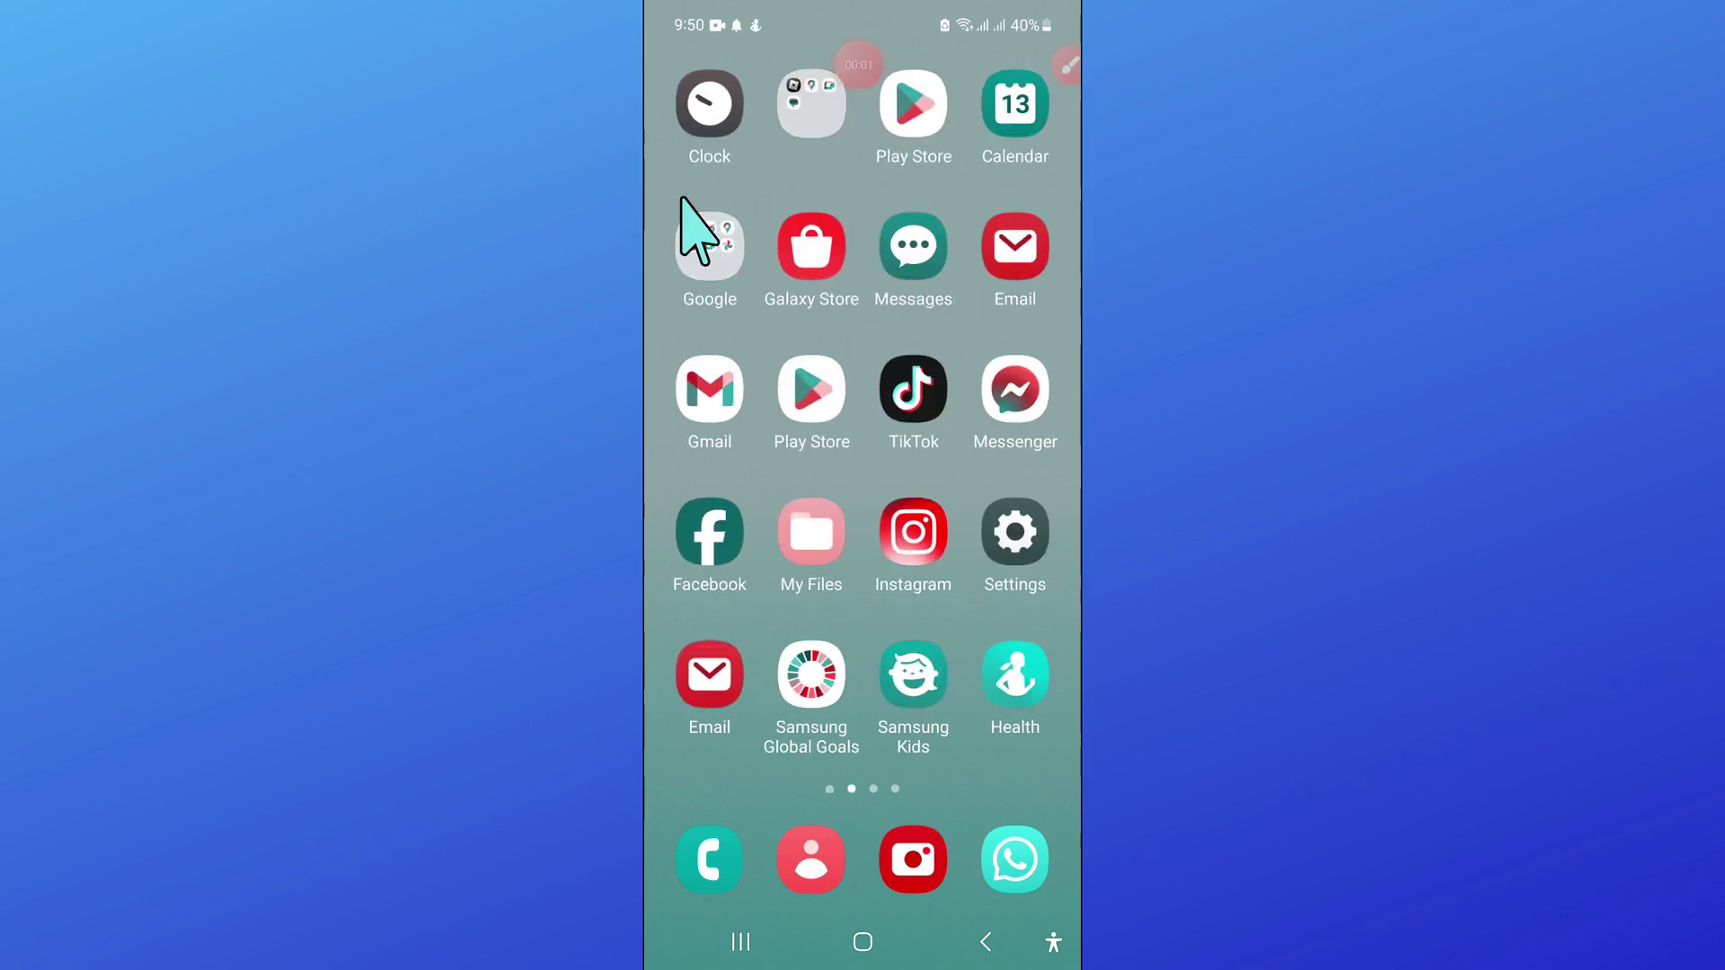
# Swipe through the home screen pages to reach the one holding the Settings icon
pyautogui.moveTo(684, 231)
pyautogui.mouseDown()
pyautogui.moveTo(782, 285)
pyautogui.moveTo(715, 290)
pyautogui.mouseUp()
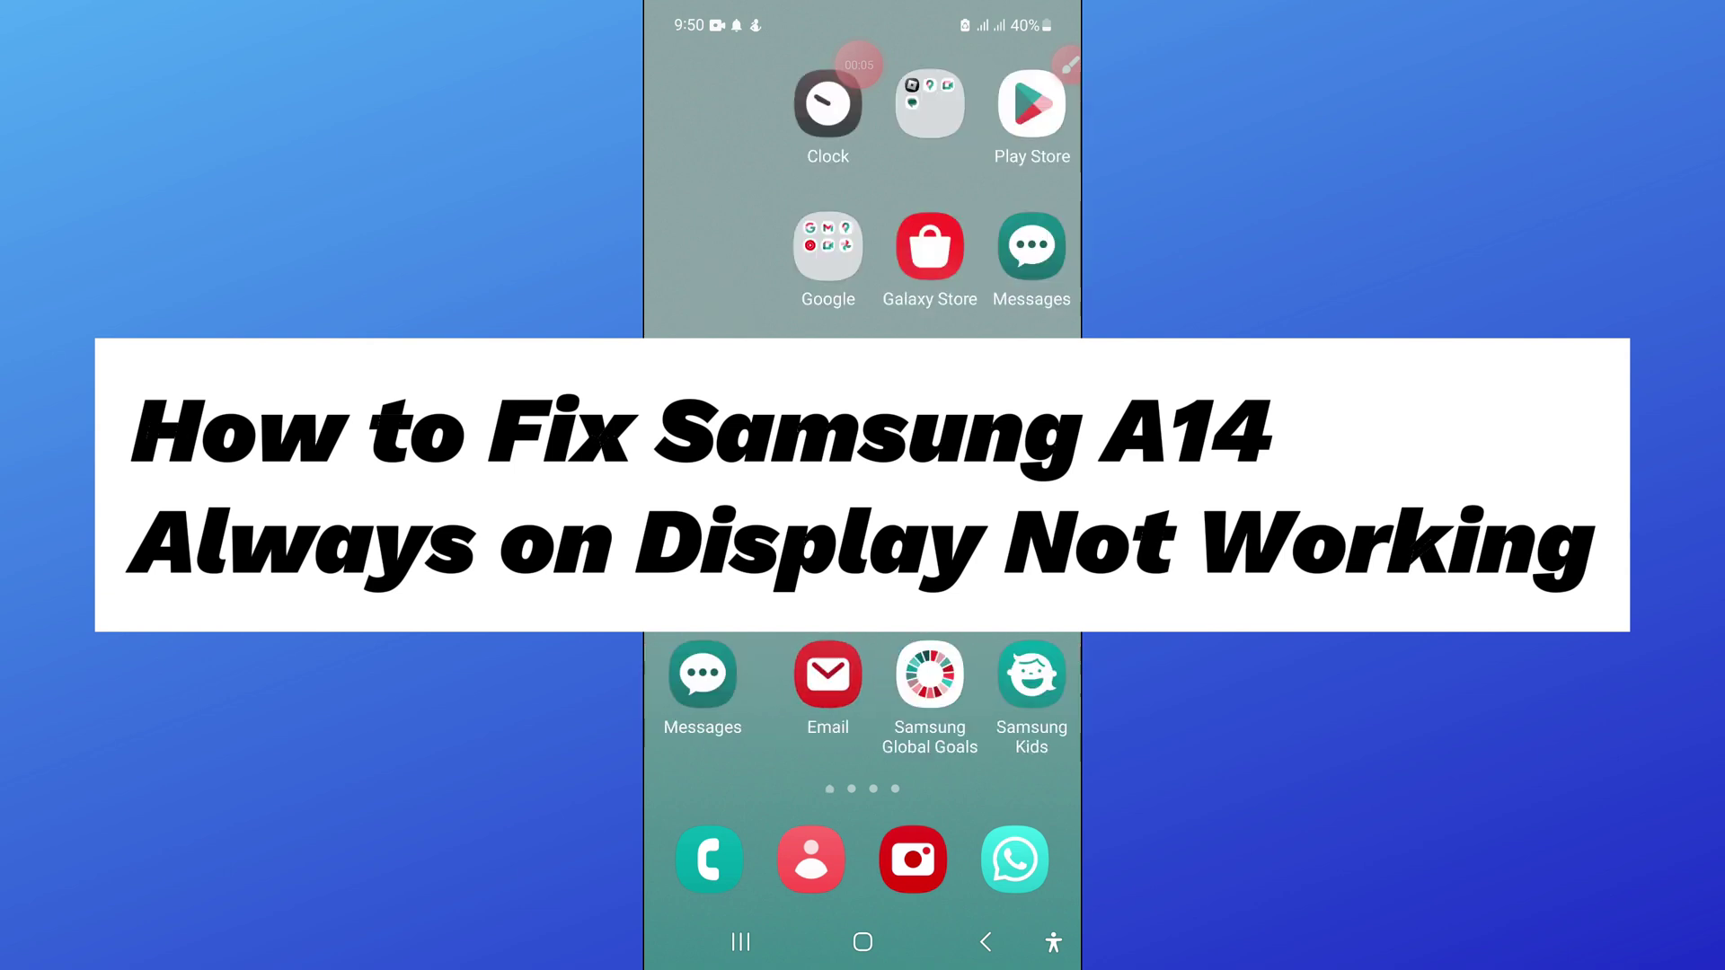
pyautogui.moveTo(756, 230)
pyautogui.mouseDown()
pyautogui.moveTo(971, 229)
pyautogui.moveTo(755, 229)
pyautogui.mouseUp()
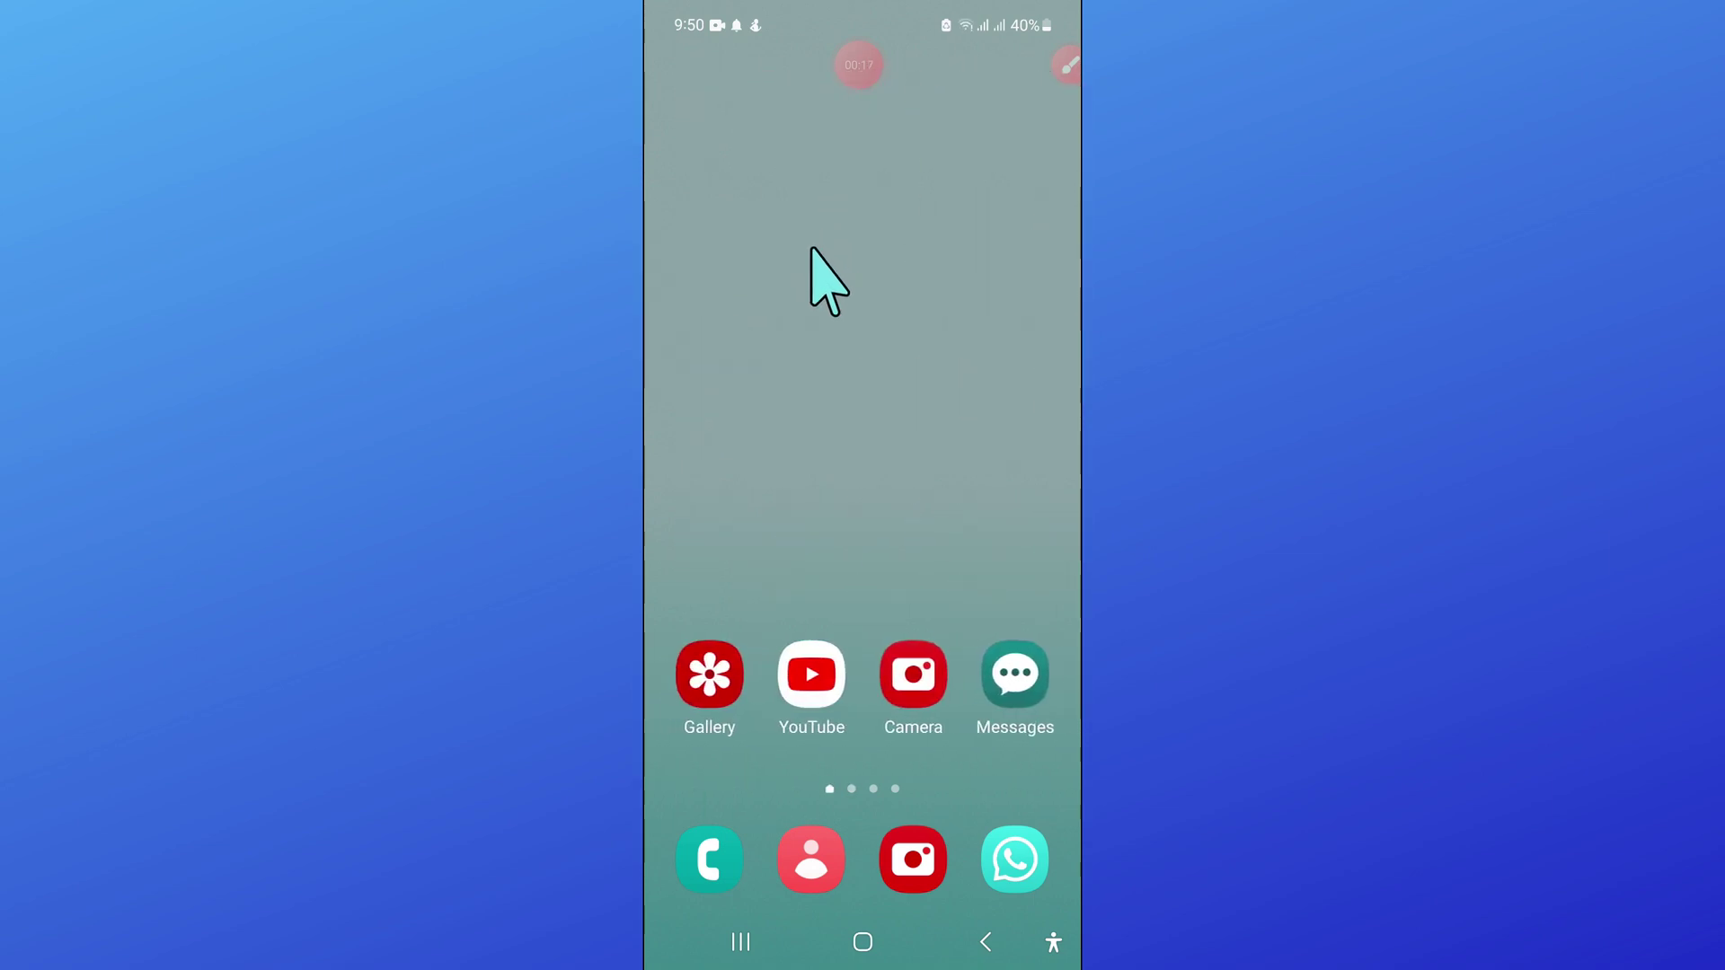
pyautogui.click(1051, 67)
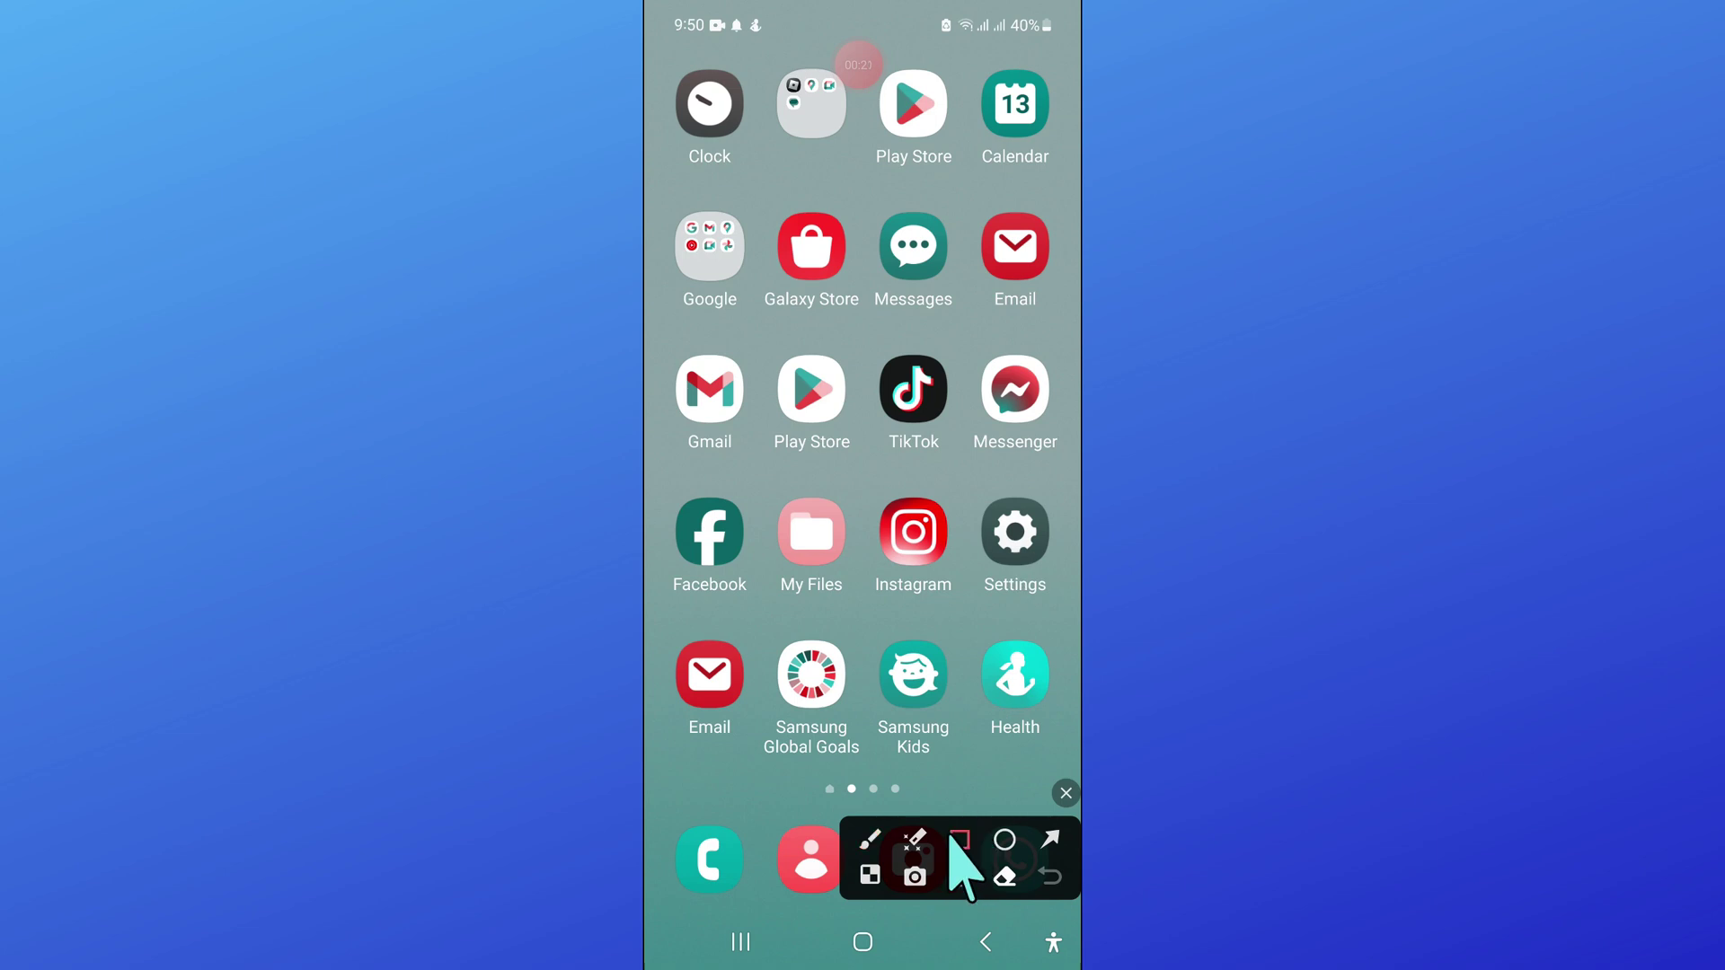
pyautogui.moveTo(1011, 551); pyautogui.dragTo(1071, 623)
# Launch Settings and scroll down to open the Apps section
pyautogui.click(1065, 797)
pyautogui.click(1014, 553)
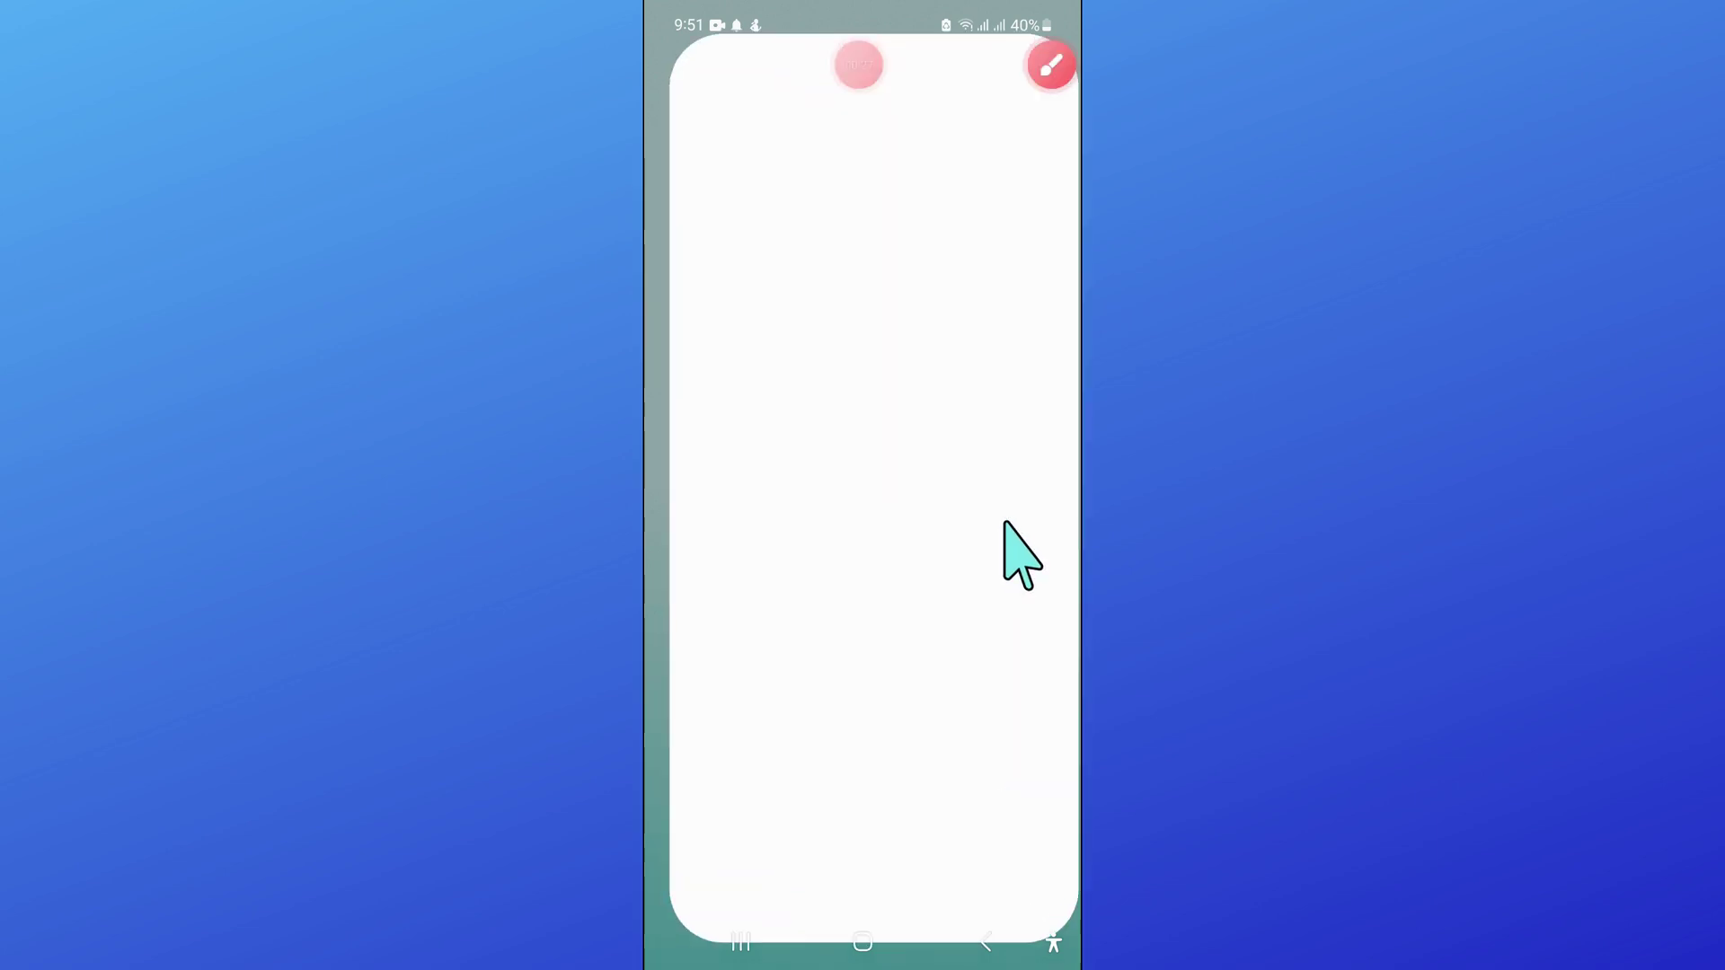
pyautogui.scroll(-2, 930, 539)
pyautogui.scroll(-10, 931, 540)
pyautogui.scroll(-2, 925, 539)
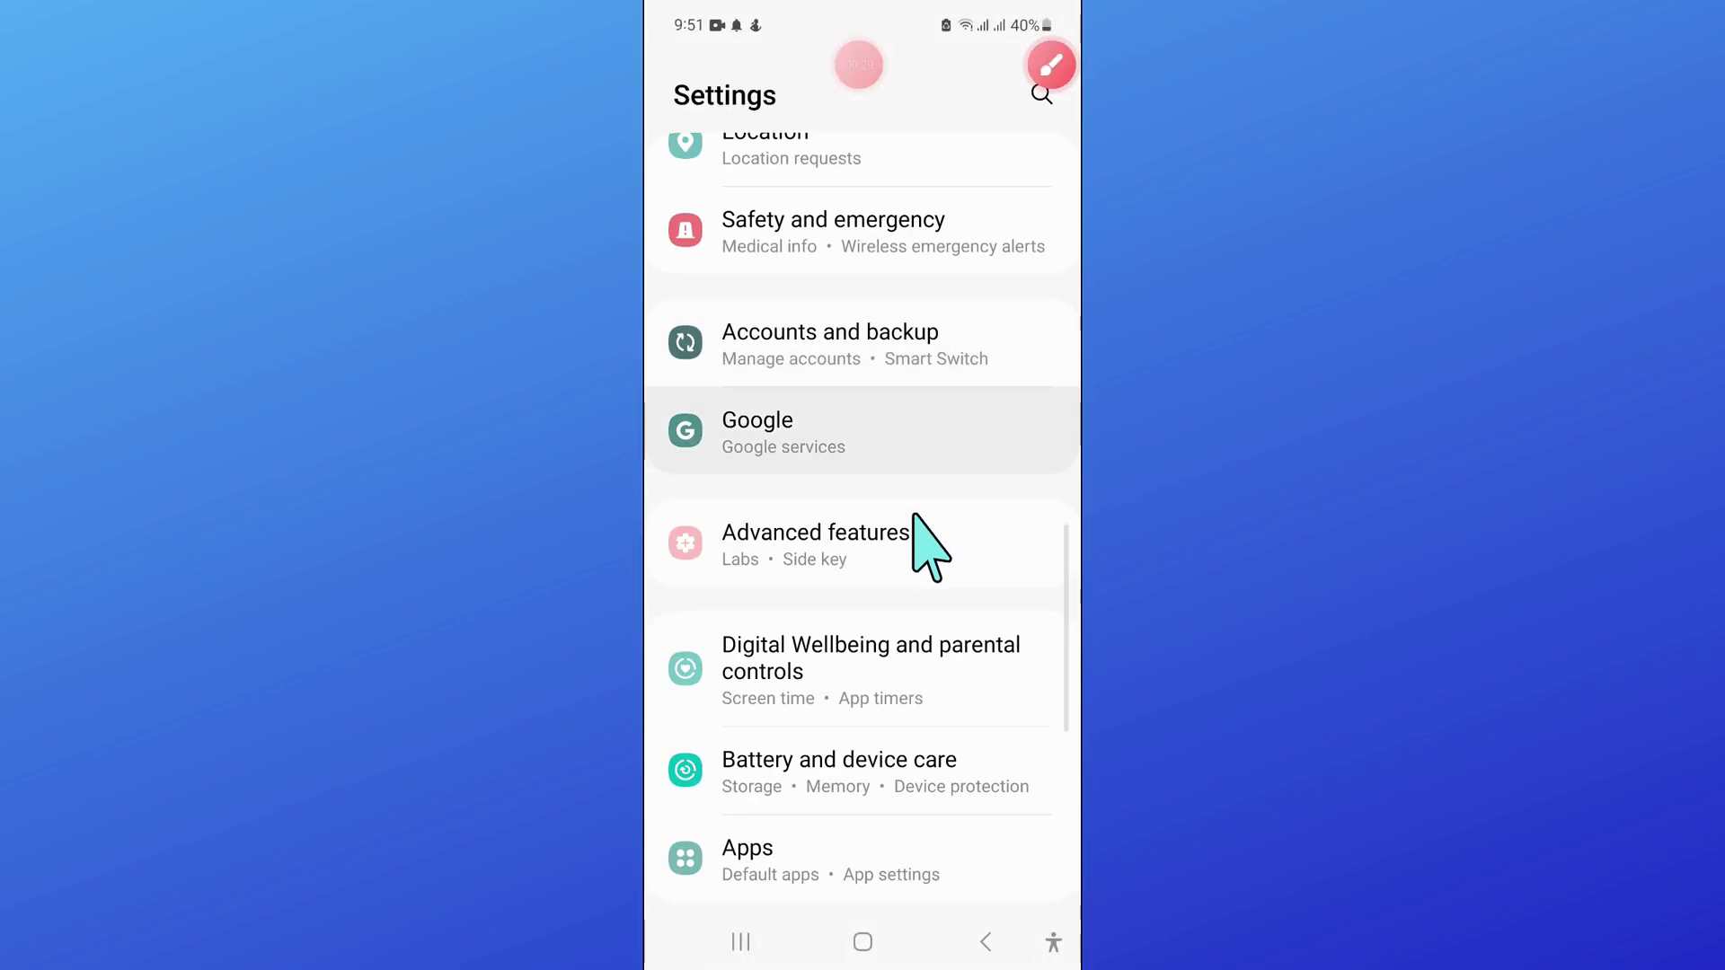
pyautogui.scroll(-3, 925, 540)
pyautogui.click(1051, 65)
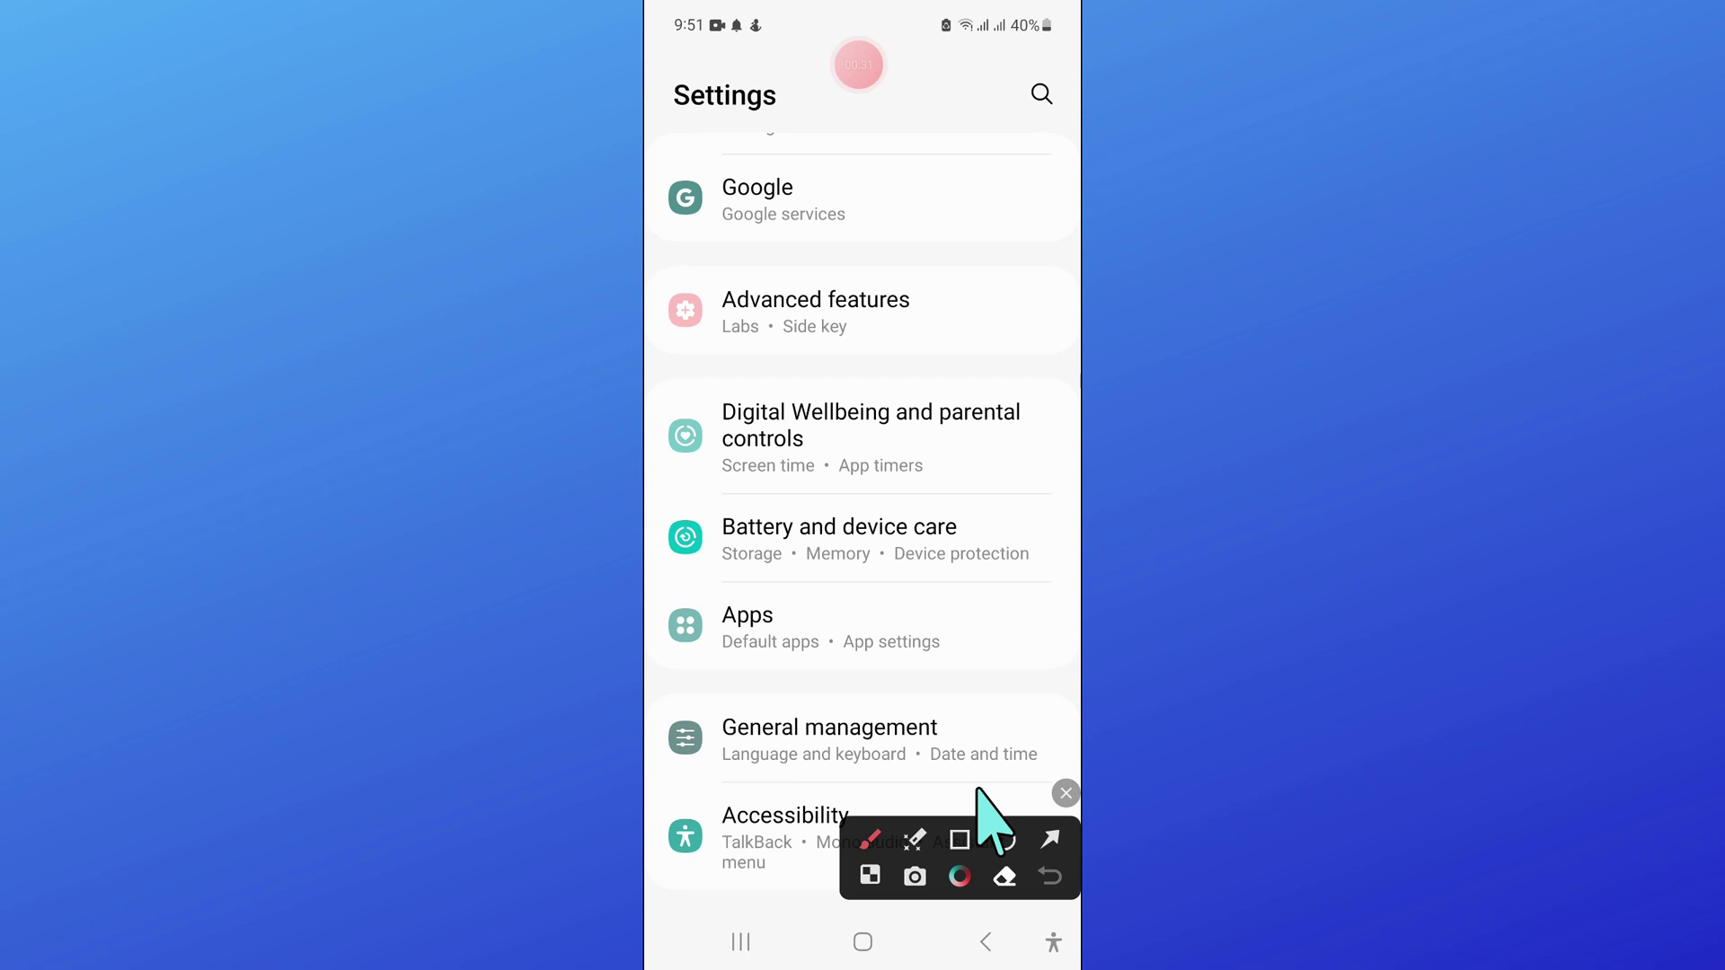
pyautogui.moveTo(669, 589); pyautogui.dragTo(1060, 668)
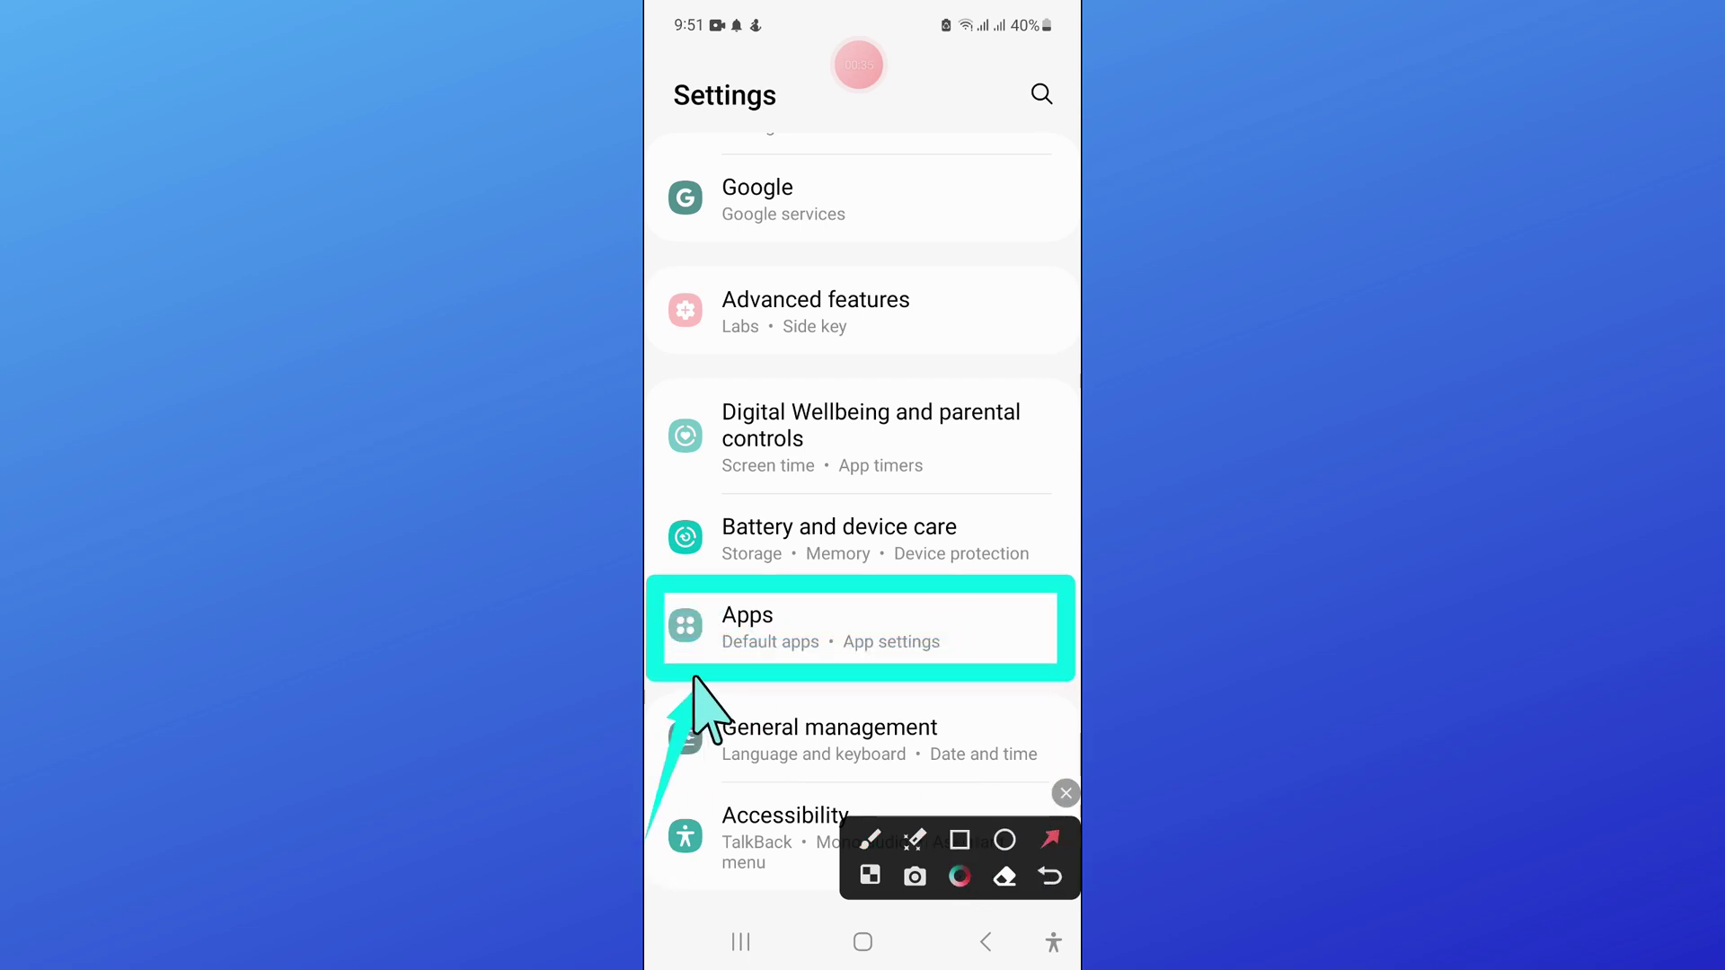
pyautogui.click(1067, 793)
# Switch on Show system apps in the Apps filter options and apply it
pyautogui.click(825, 661)
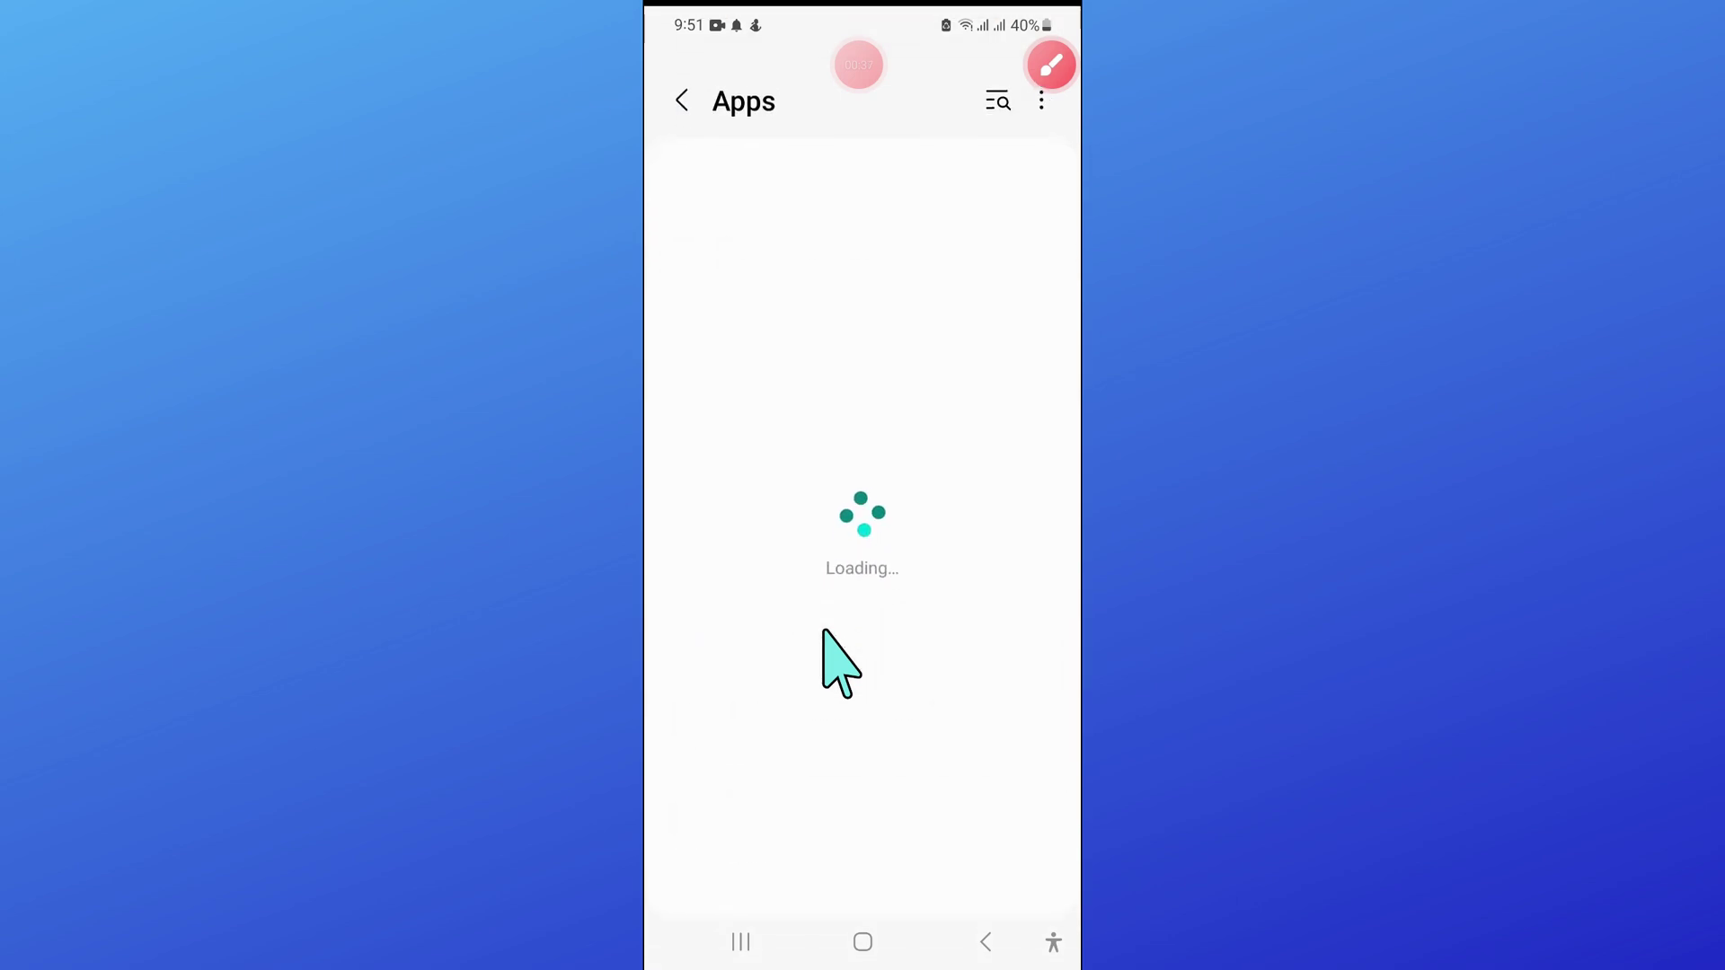
pyautogui.scroll(-5, 827, 635)
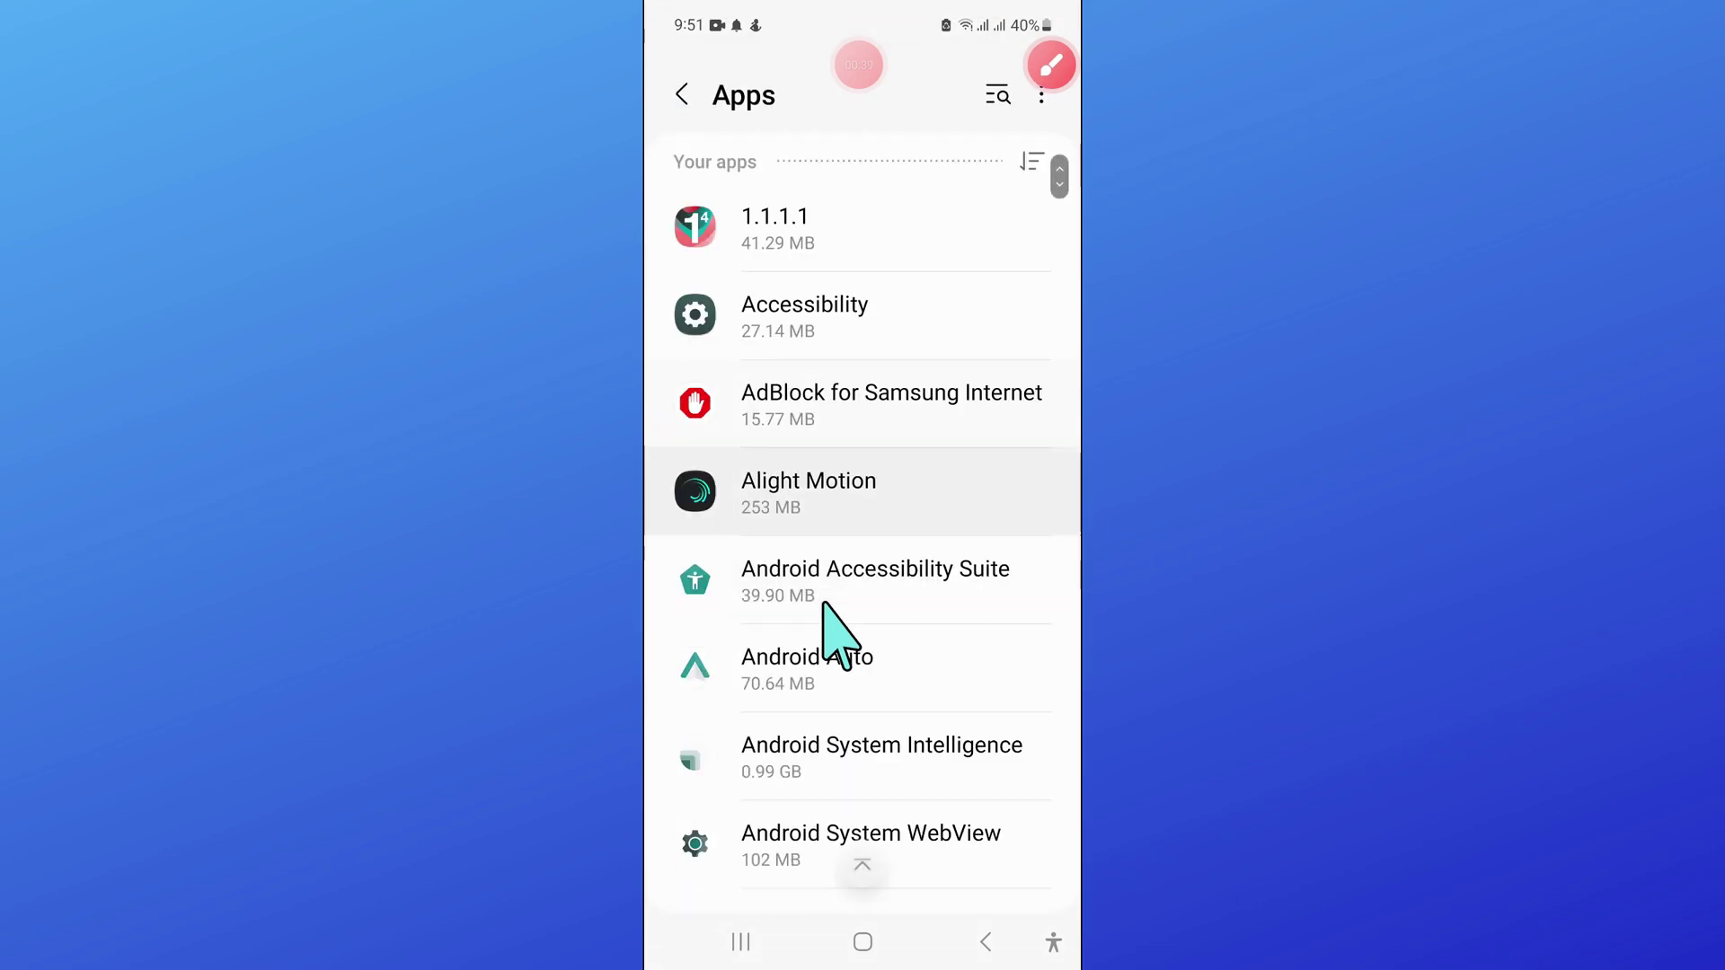
pyautogui.click(998, 95)
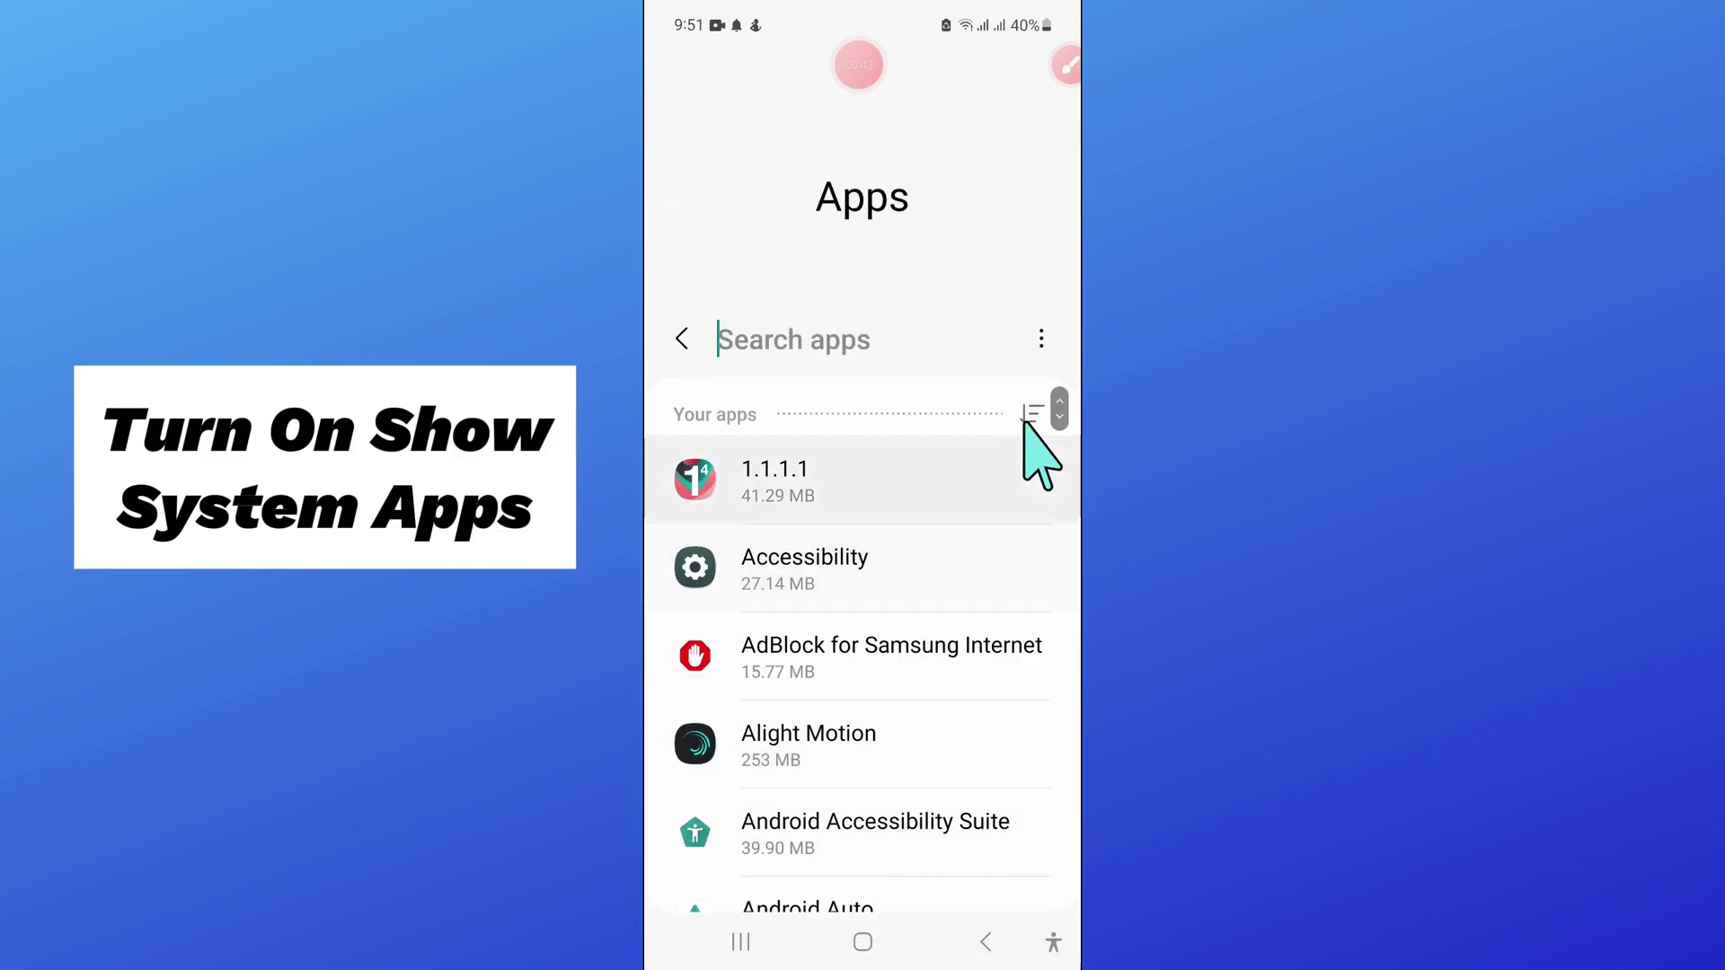
pyautogui.click(1028, 394)
pyautogui.click(1011, 213)
pyautogui.click(902, 854)
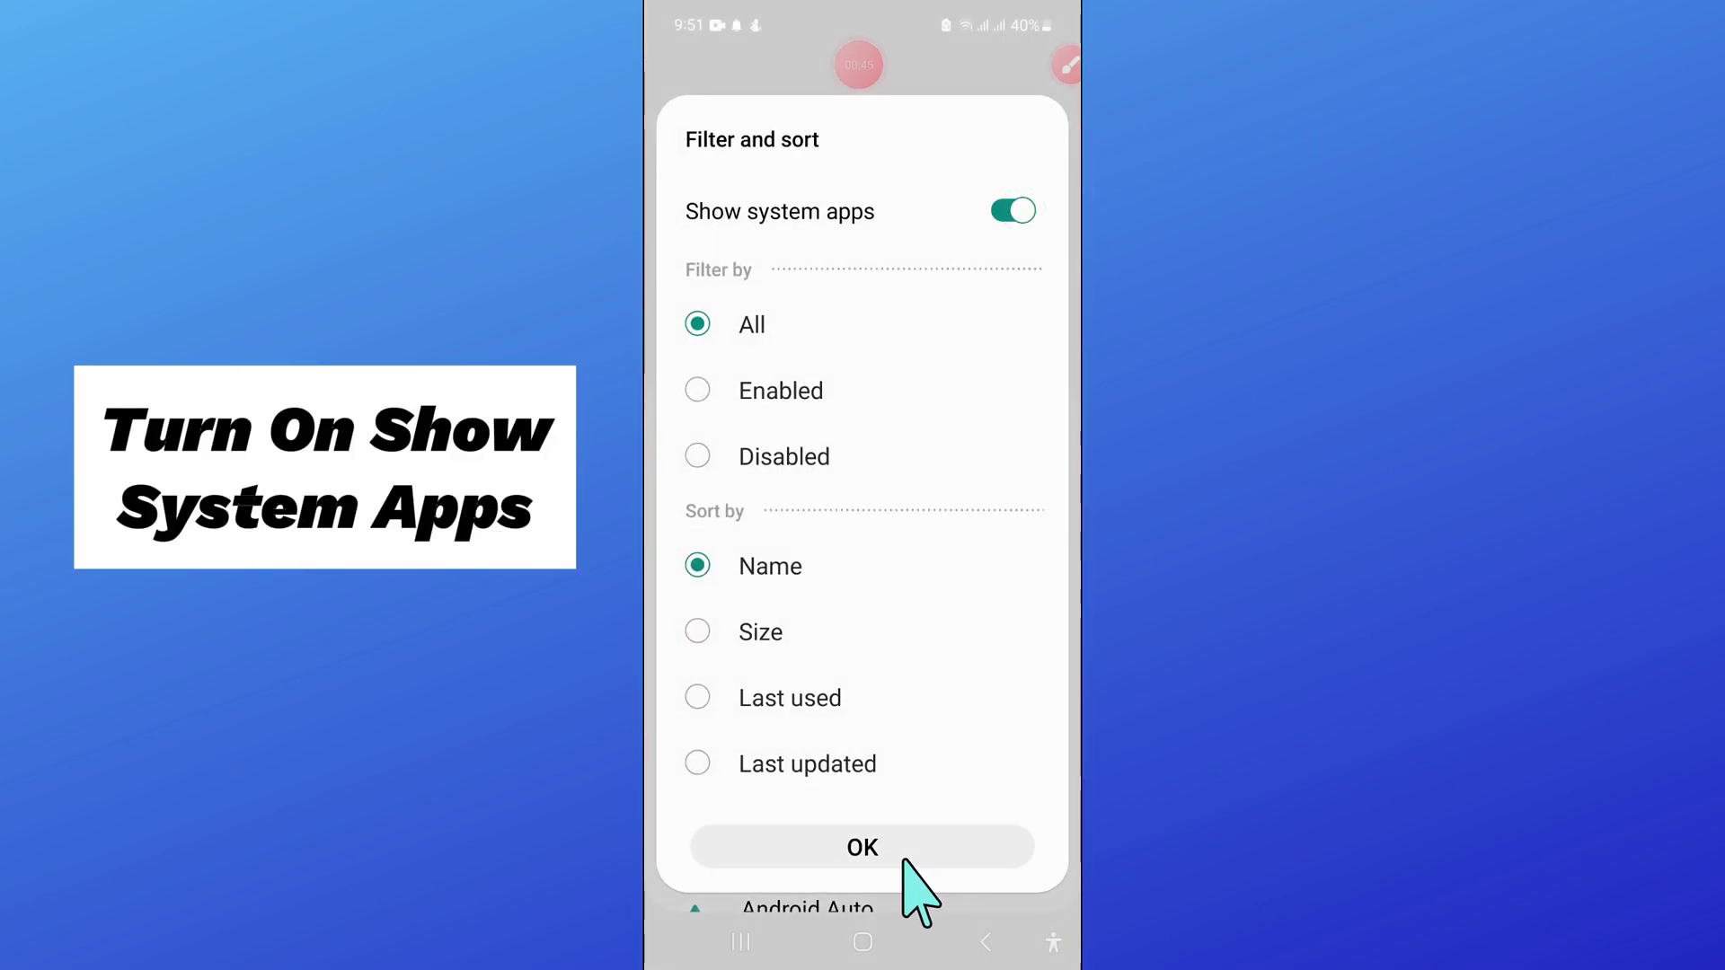
pyautogui.click(917, 343)
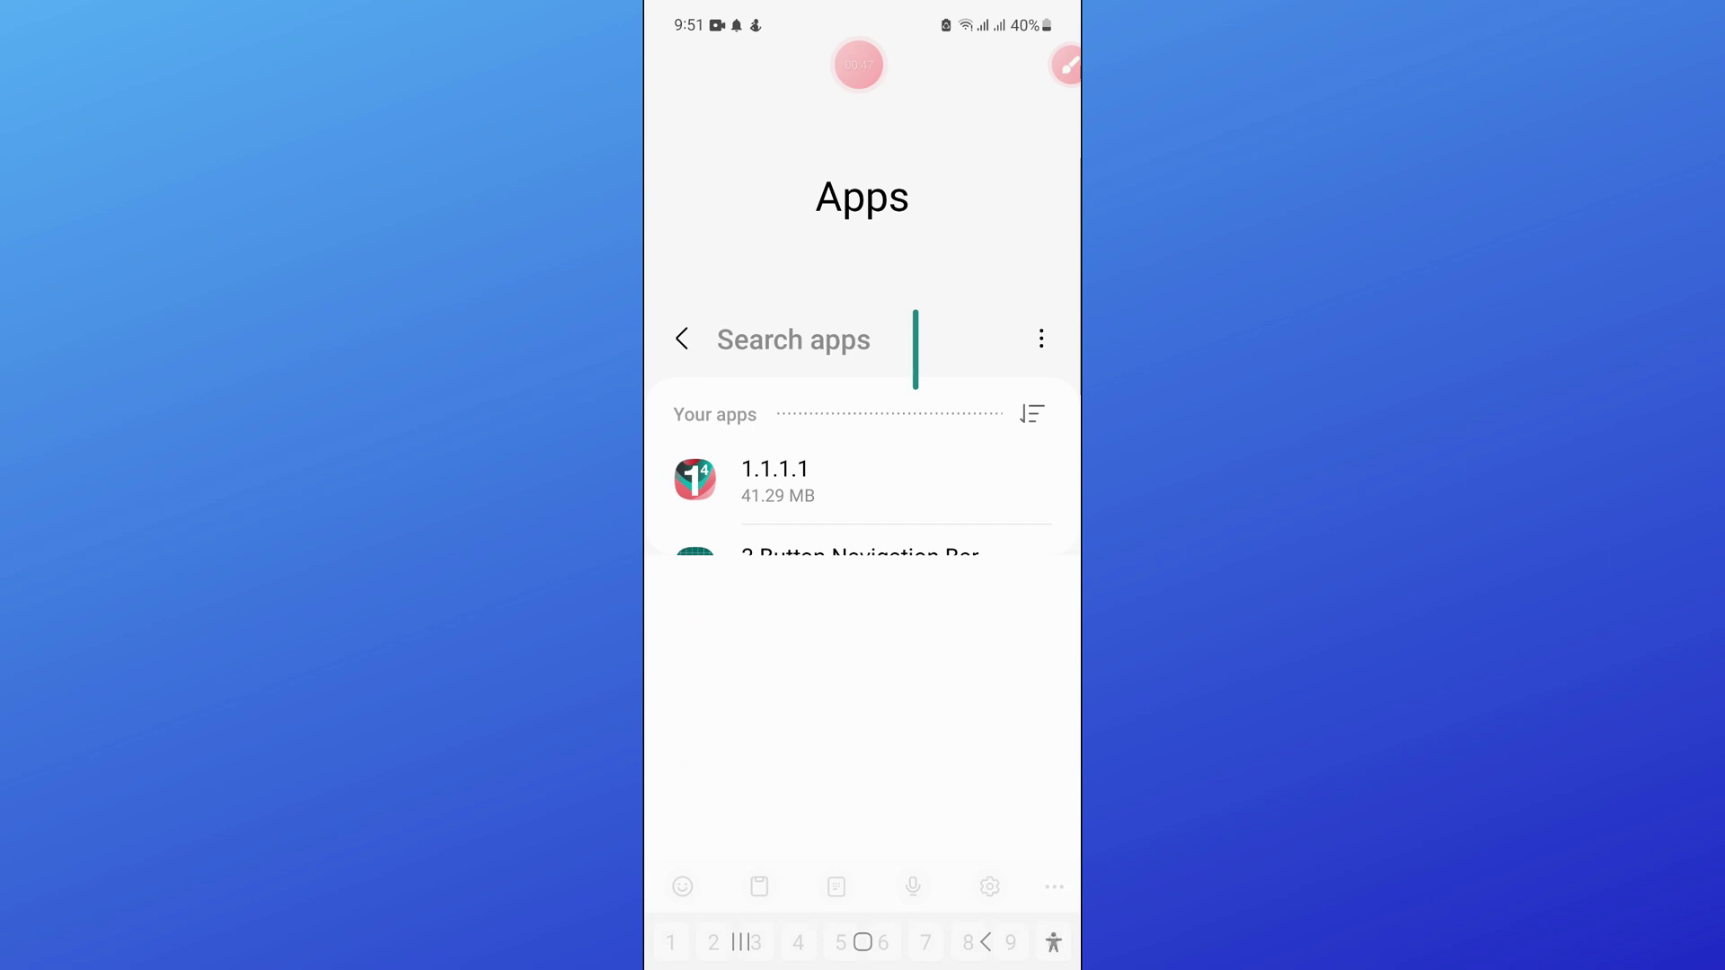
pyautogui.write('a')
pyautogui.click(1031, 755)
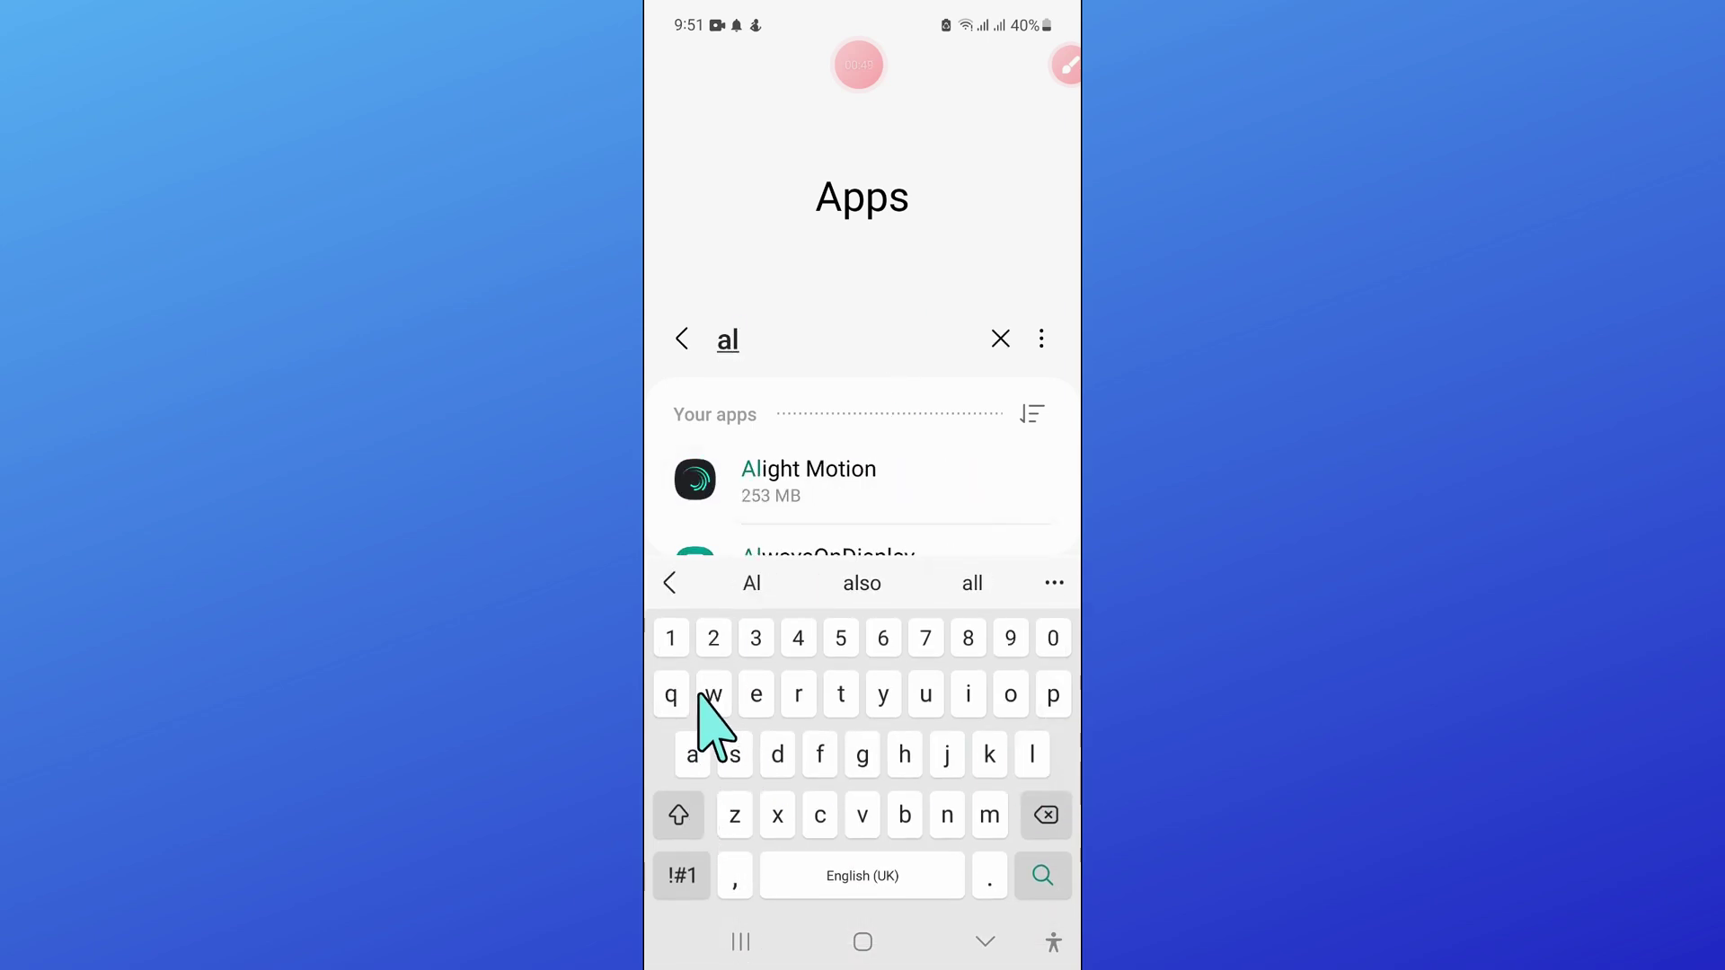
pyautogui.click(713, 695)
pyautogui.click(692, 755)
pyautogui.click(797, 475)
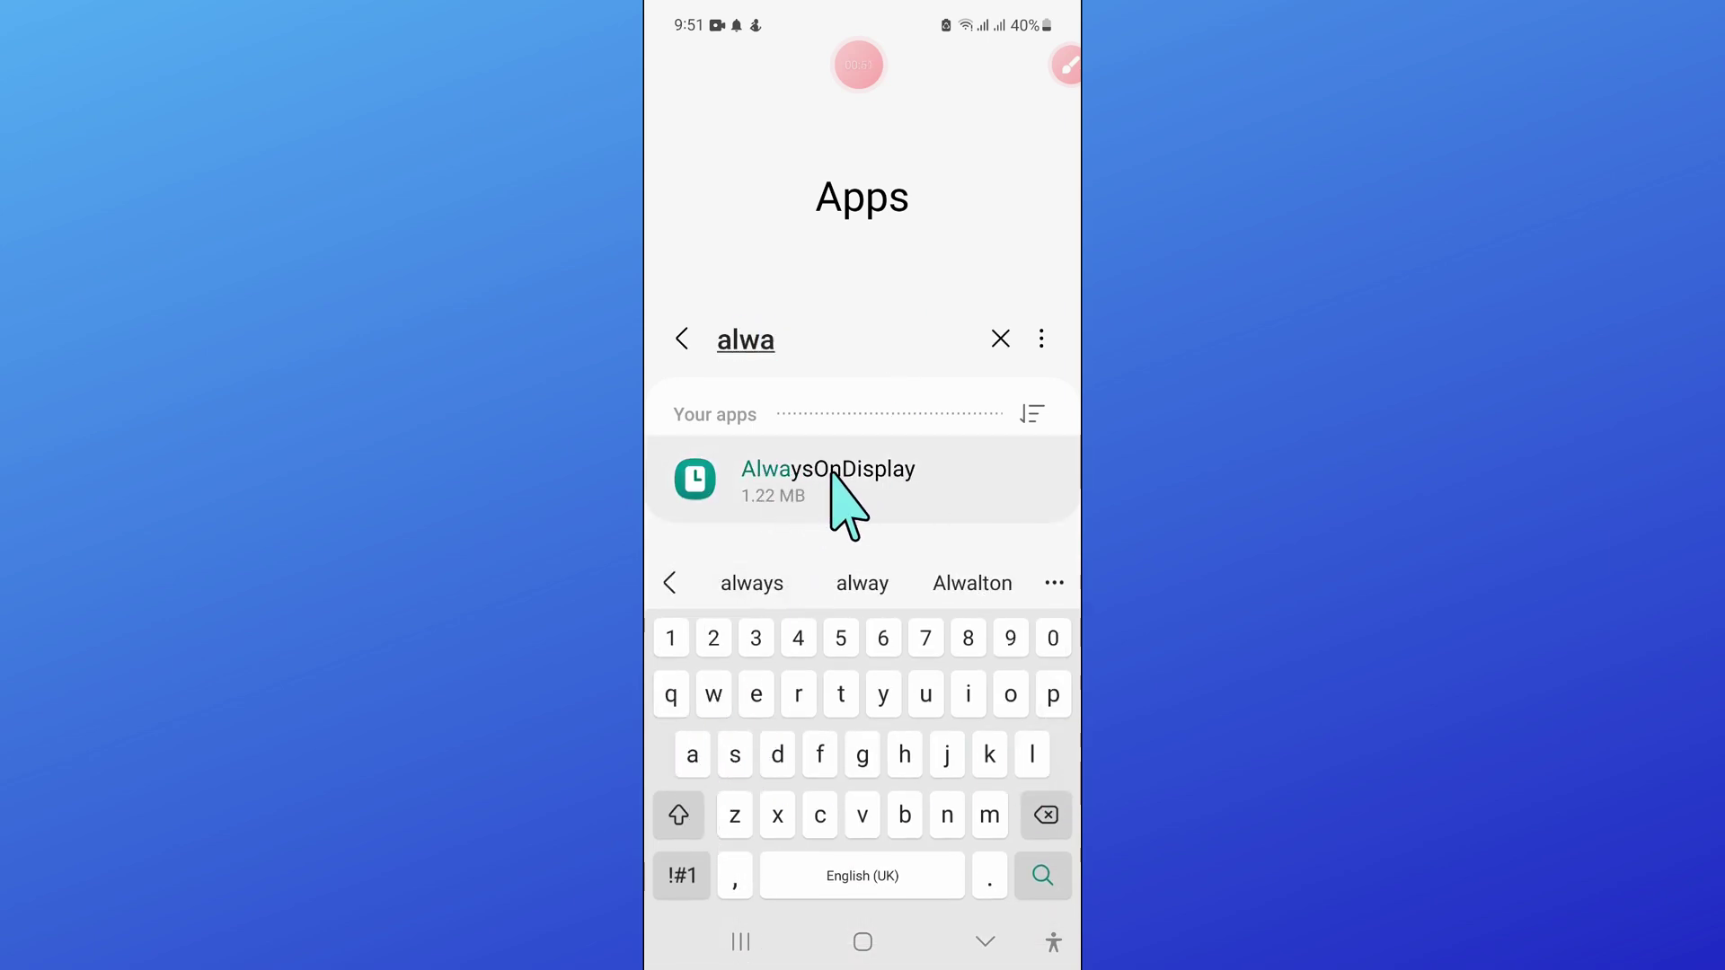
pyautogui.moveTo(840, 501); pyautogui.dragTo(889, 418)
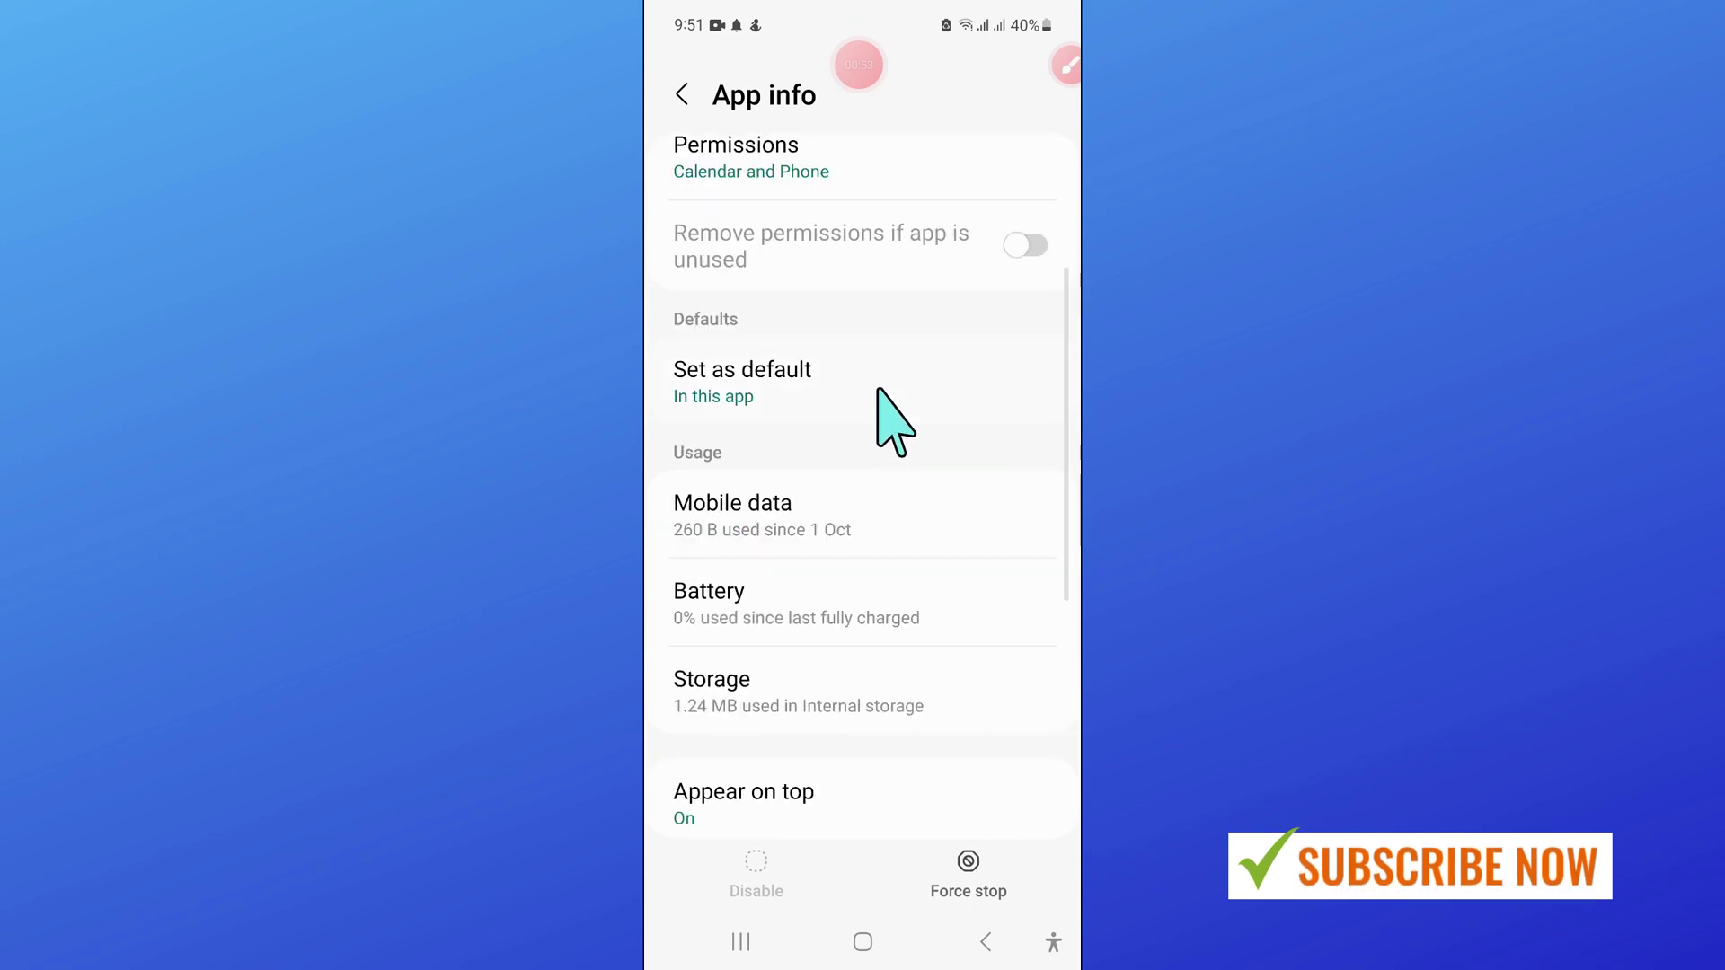
pyautogui.click(1065, 67)
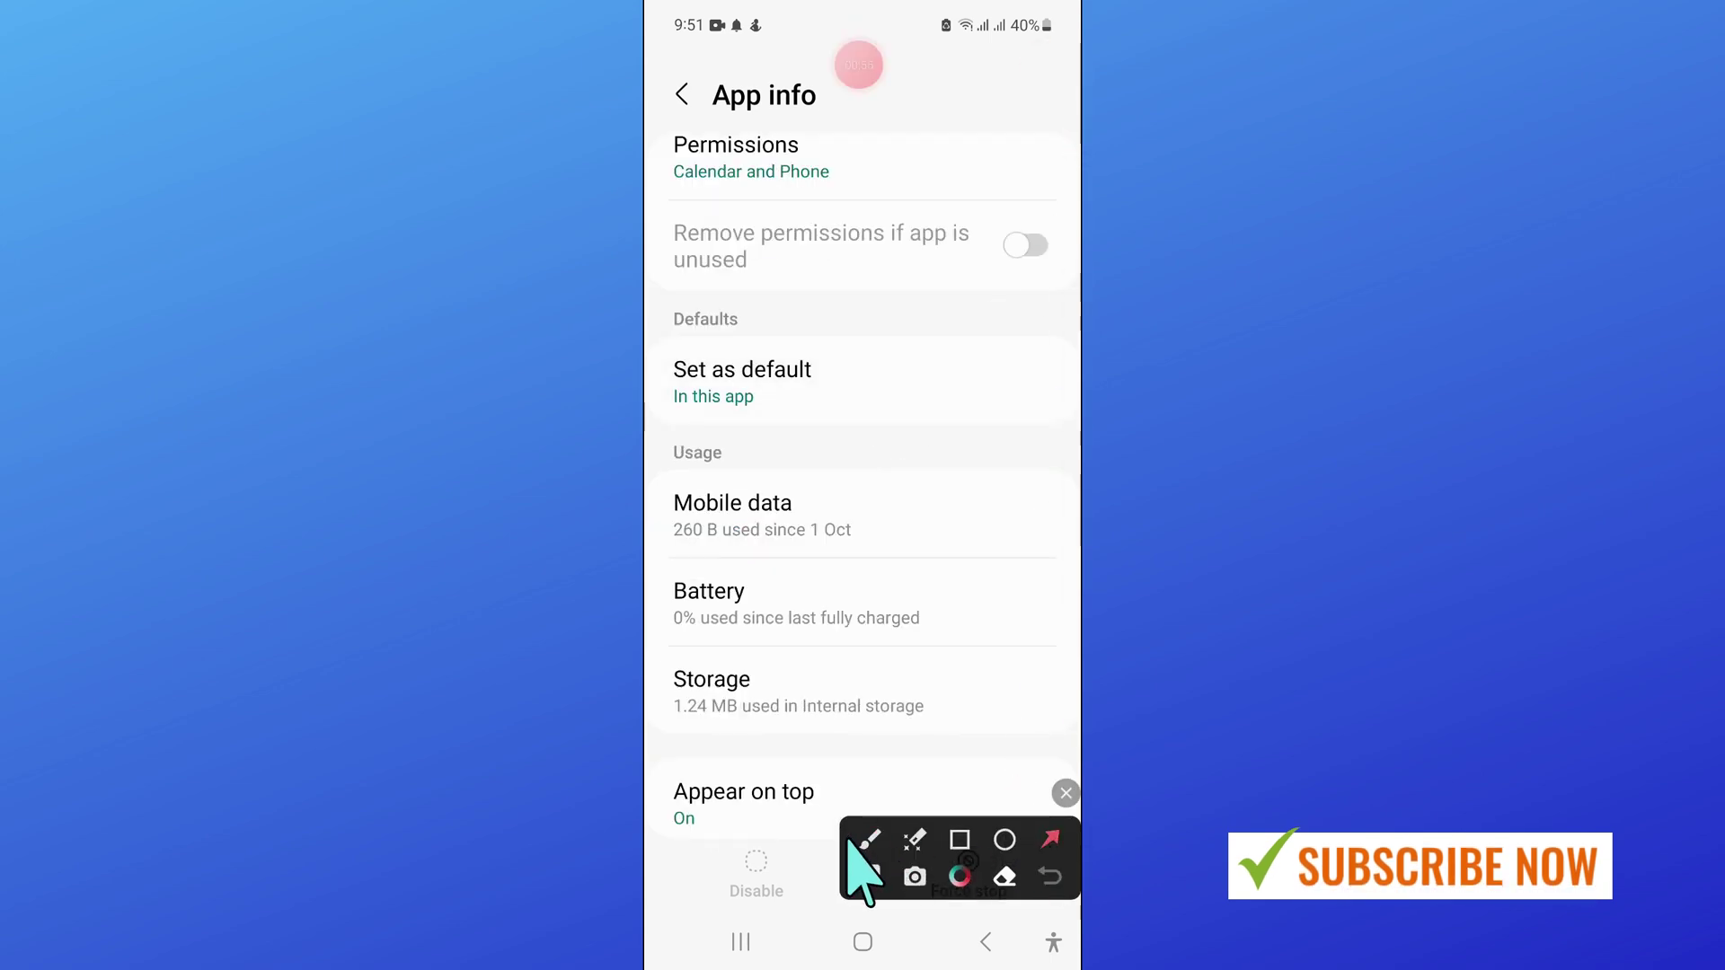
pyautogui.moveTo(847, 839); pyautogui.dragTo(938, 420)
pyautogui.moveTo(997, 652); pyautogui.dragTo(967, 817)
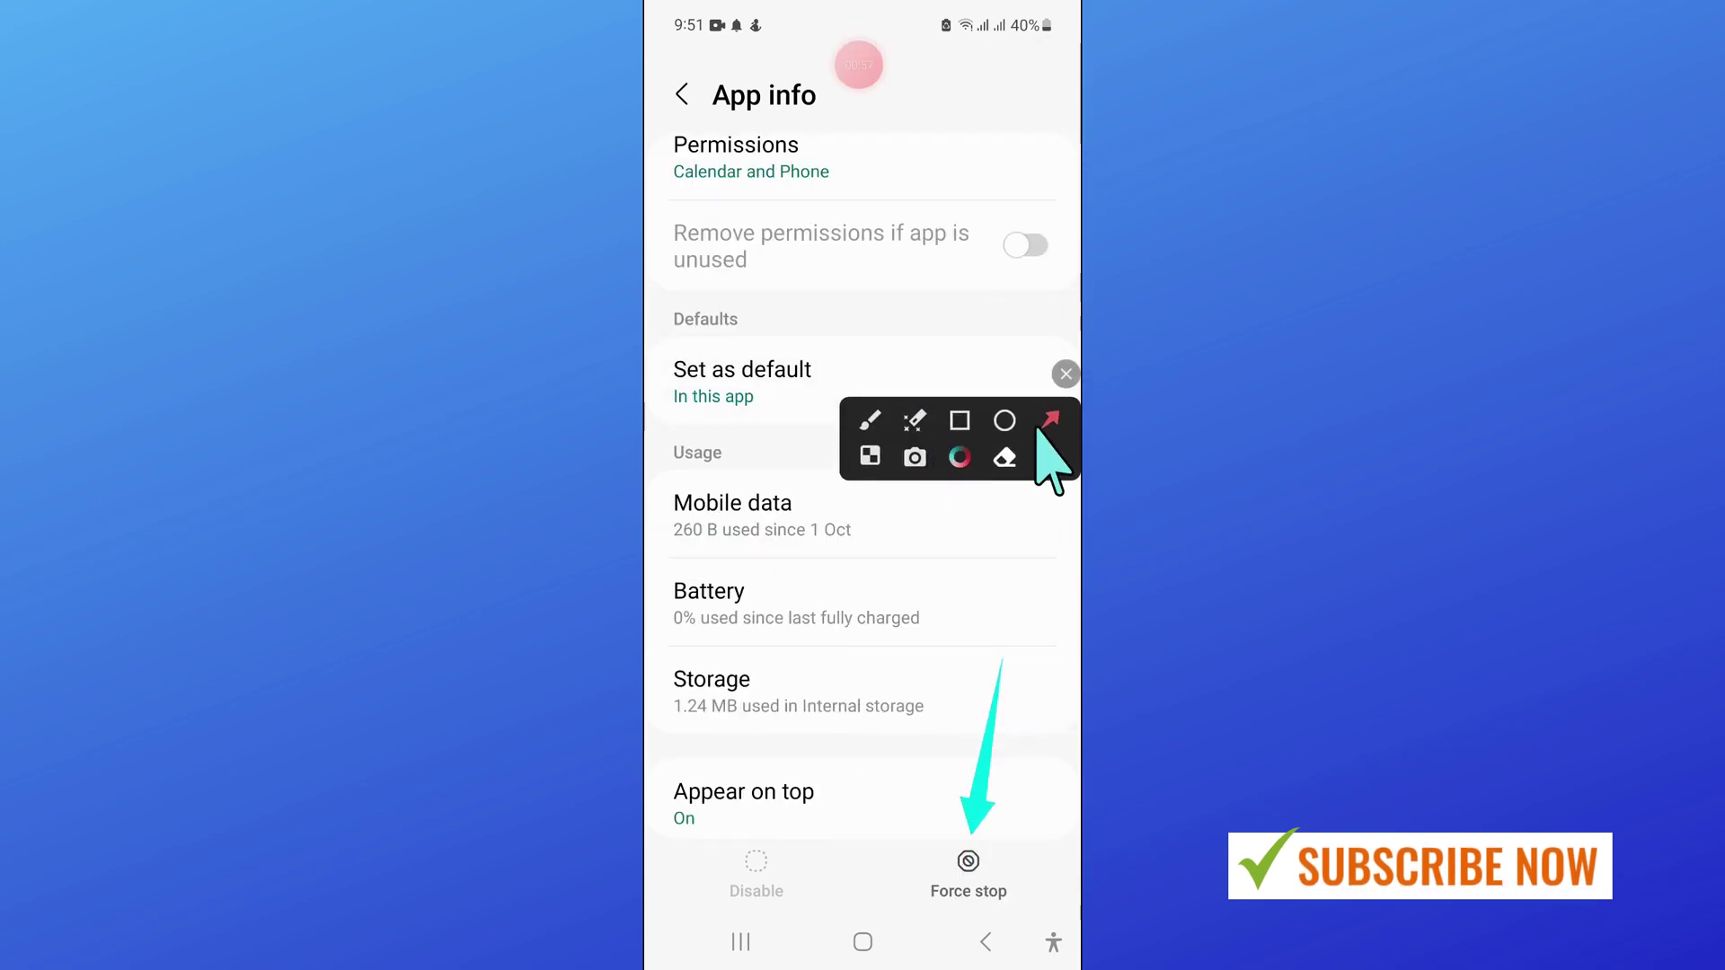
pyautogui.click(1066, 374)
pyautogui.click(985, 937)
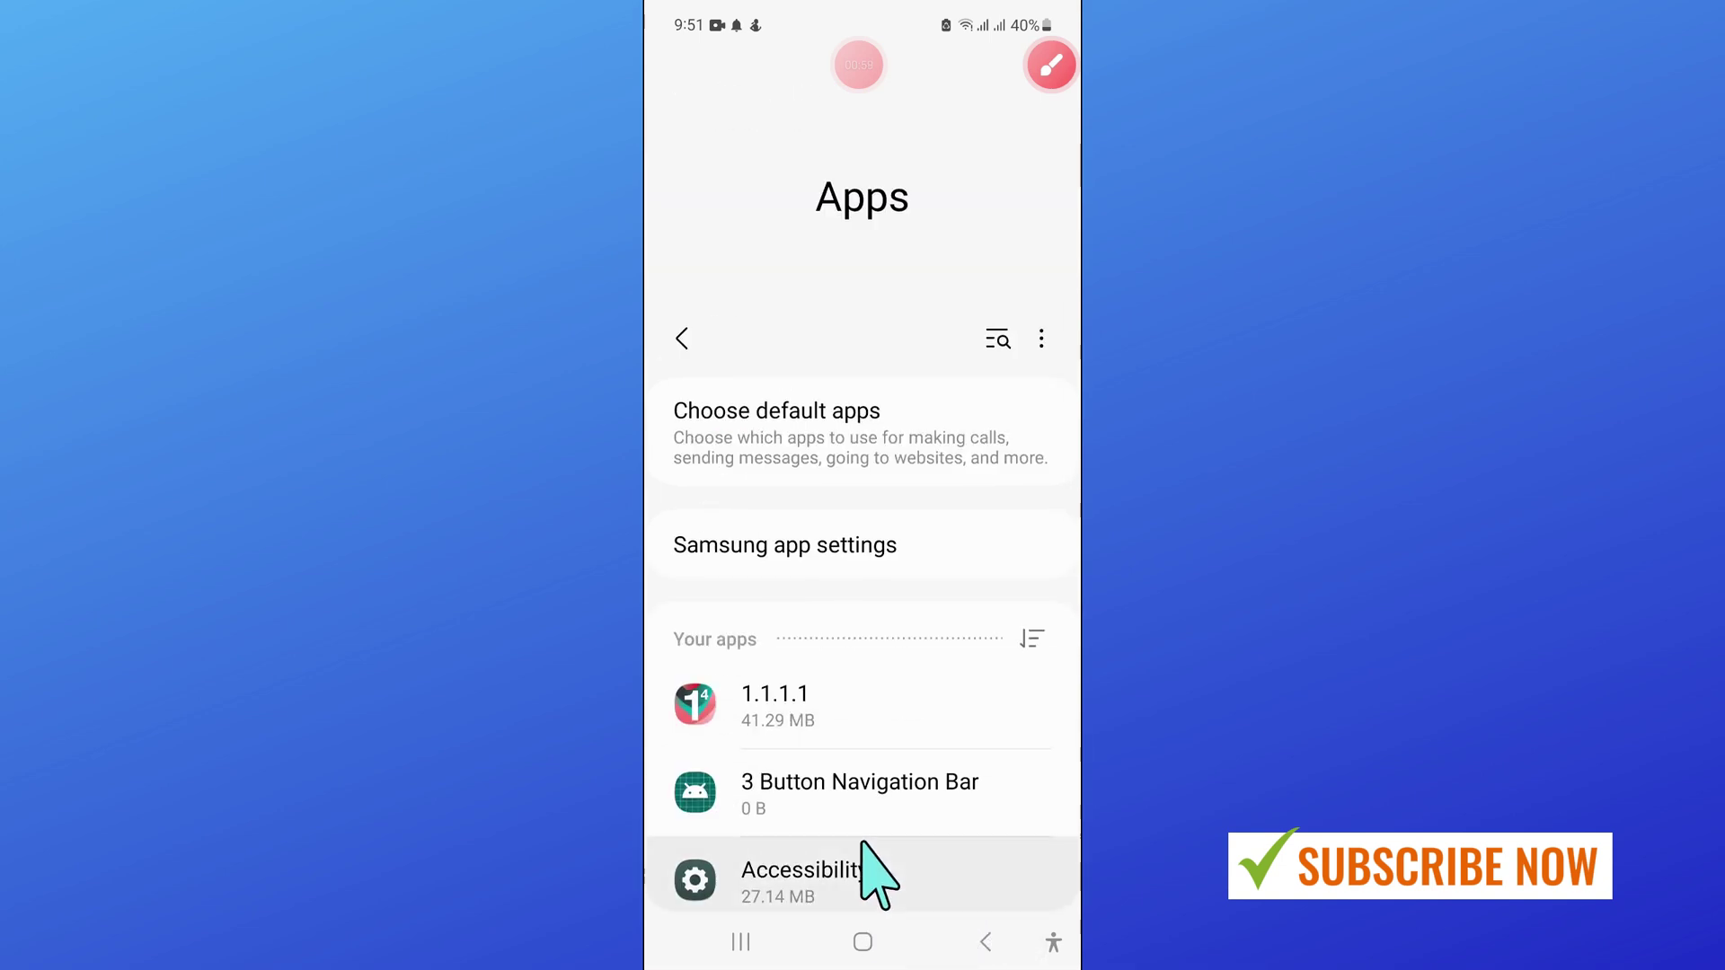
# Search the app list for 'alwa' and open the AlwaysOnDisplay app info page
pyautogui.click(994, 337)
pyautogui.write('a')
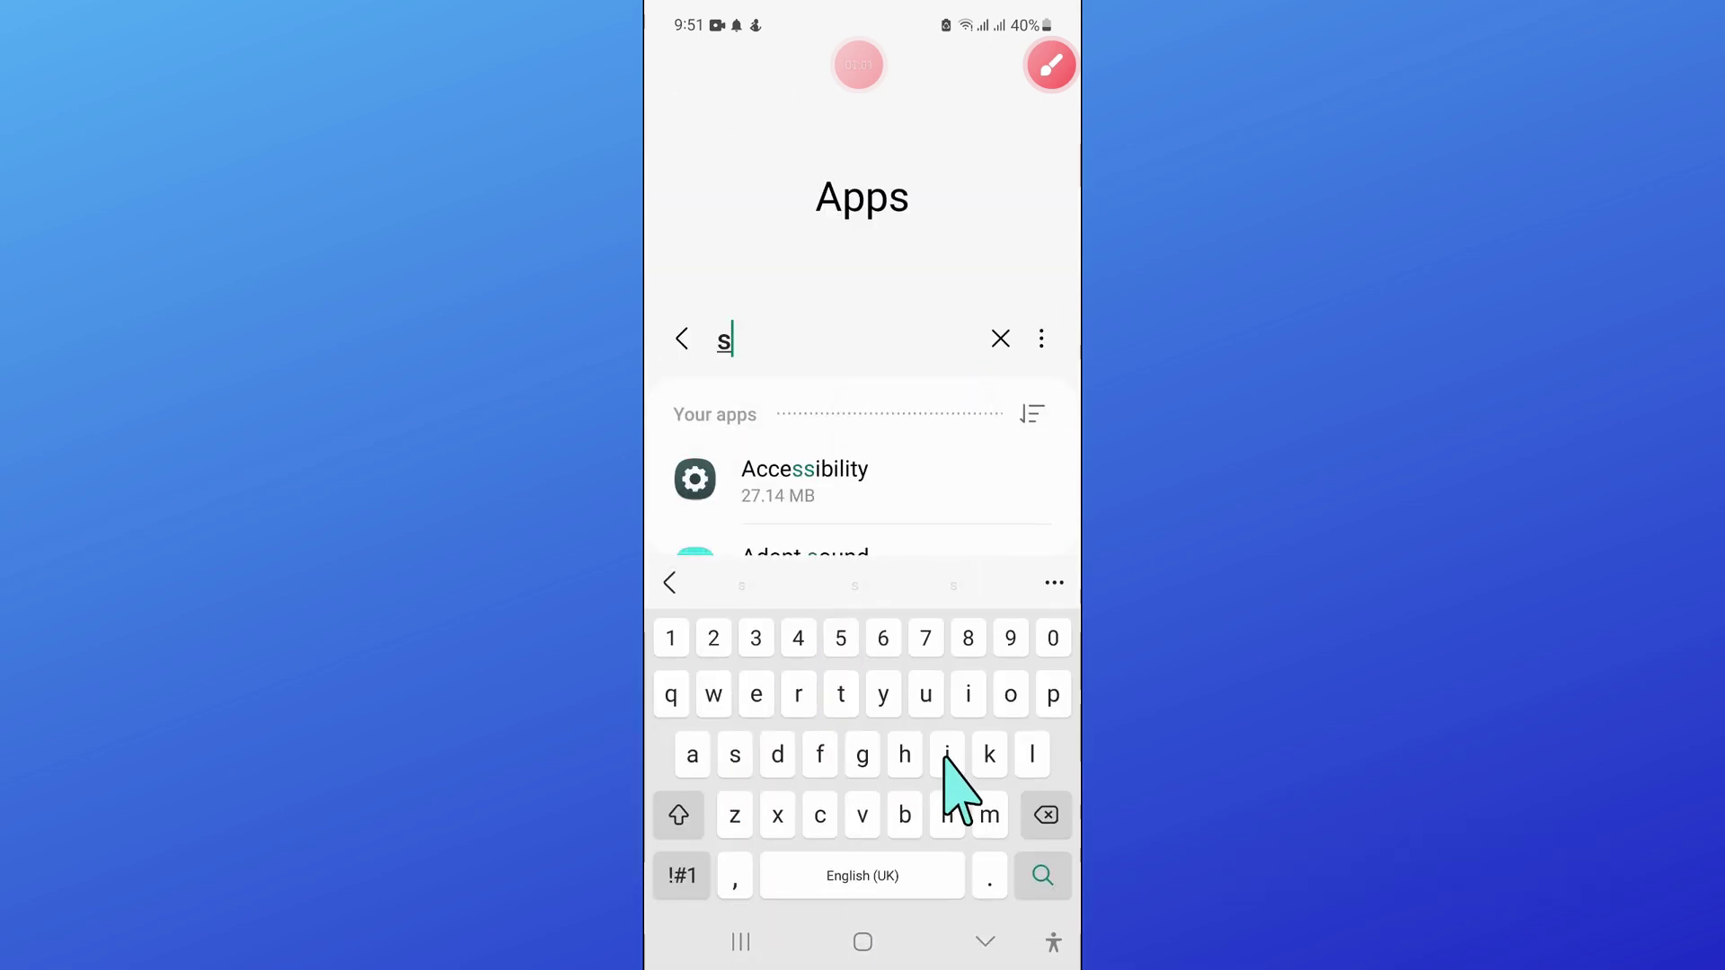
pyautogui.press('BackSpace')
pyautogui.write('a')
pyautogui.click(1031, 755)
pyautogui.click(699, 681)
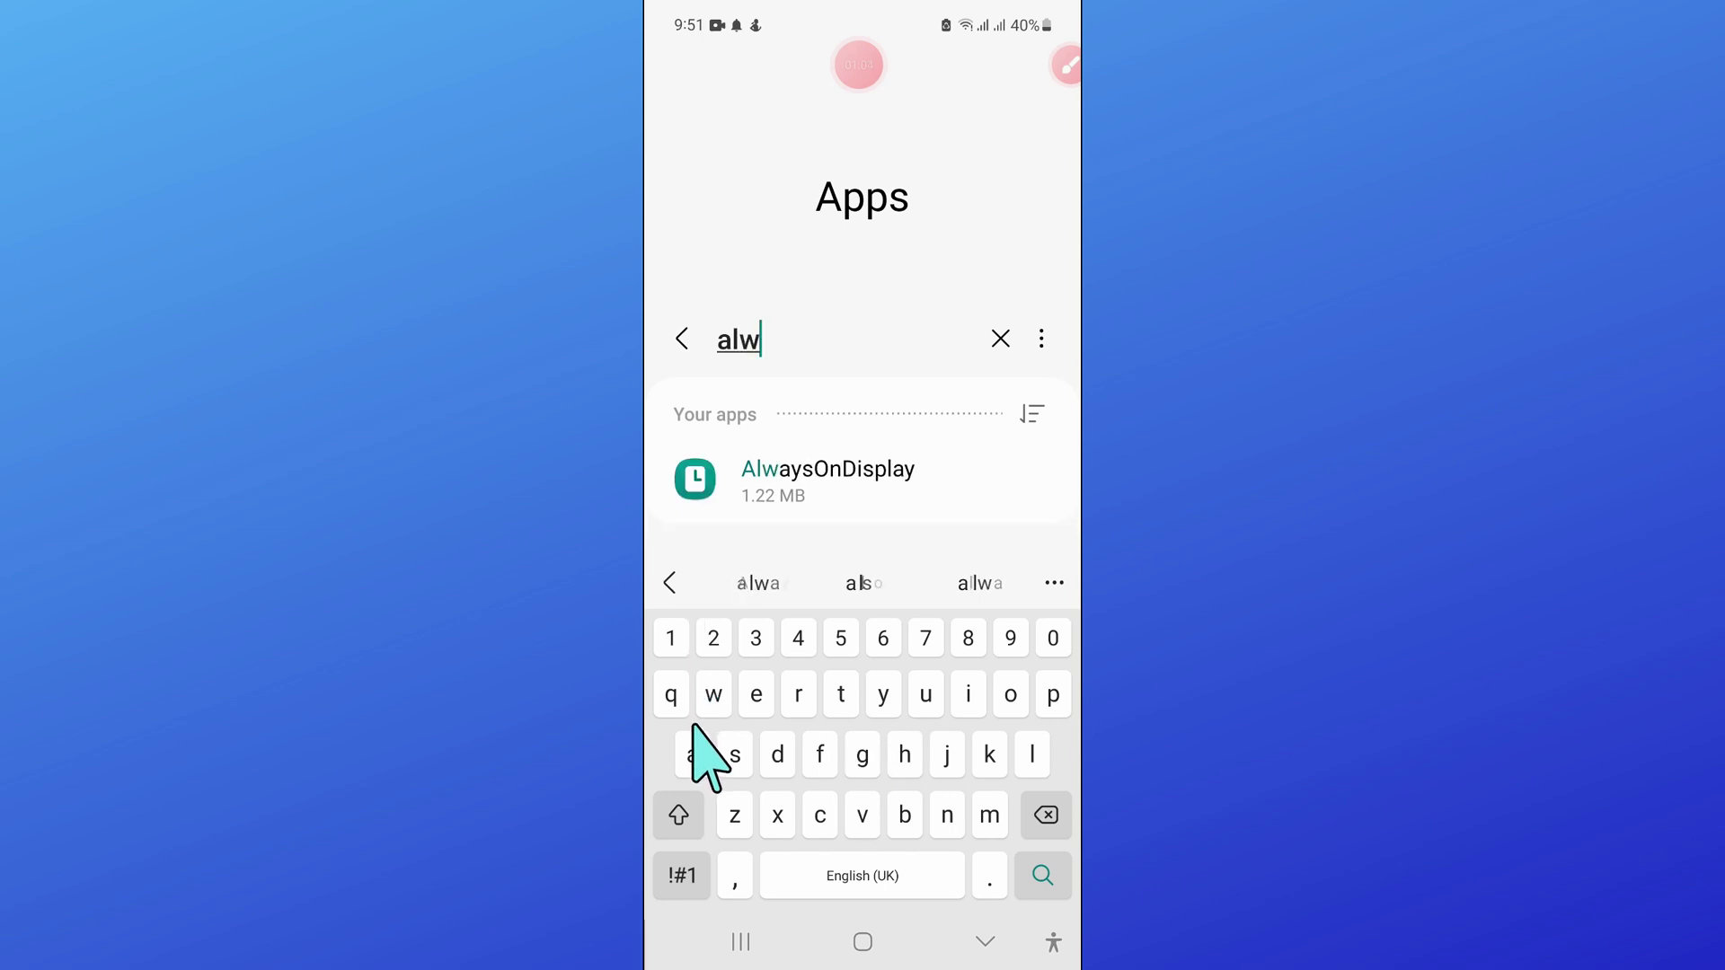
pyautogui.click(693, 752)
pyautogui.click(800, 501)
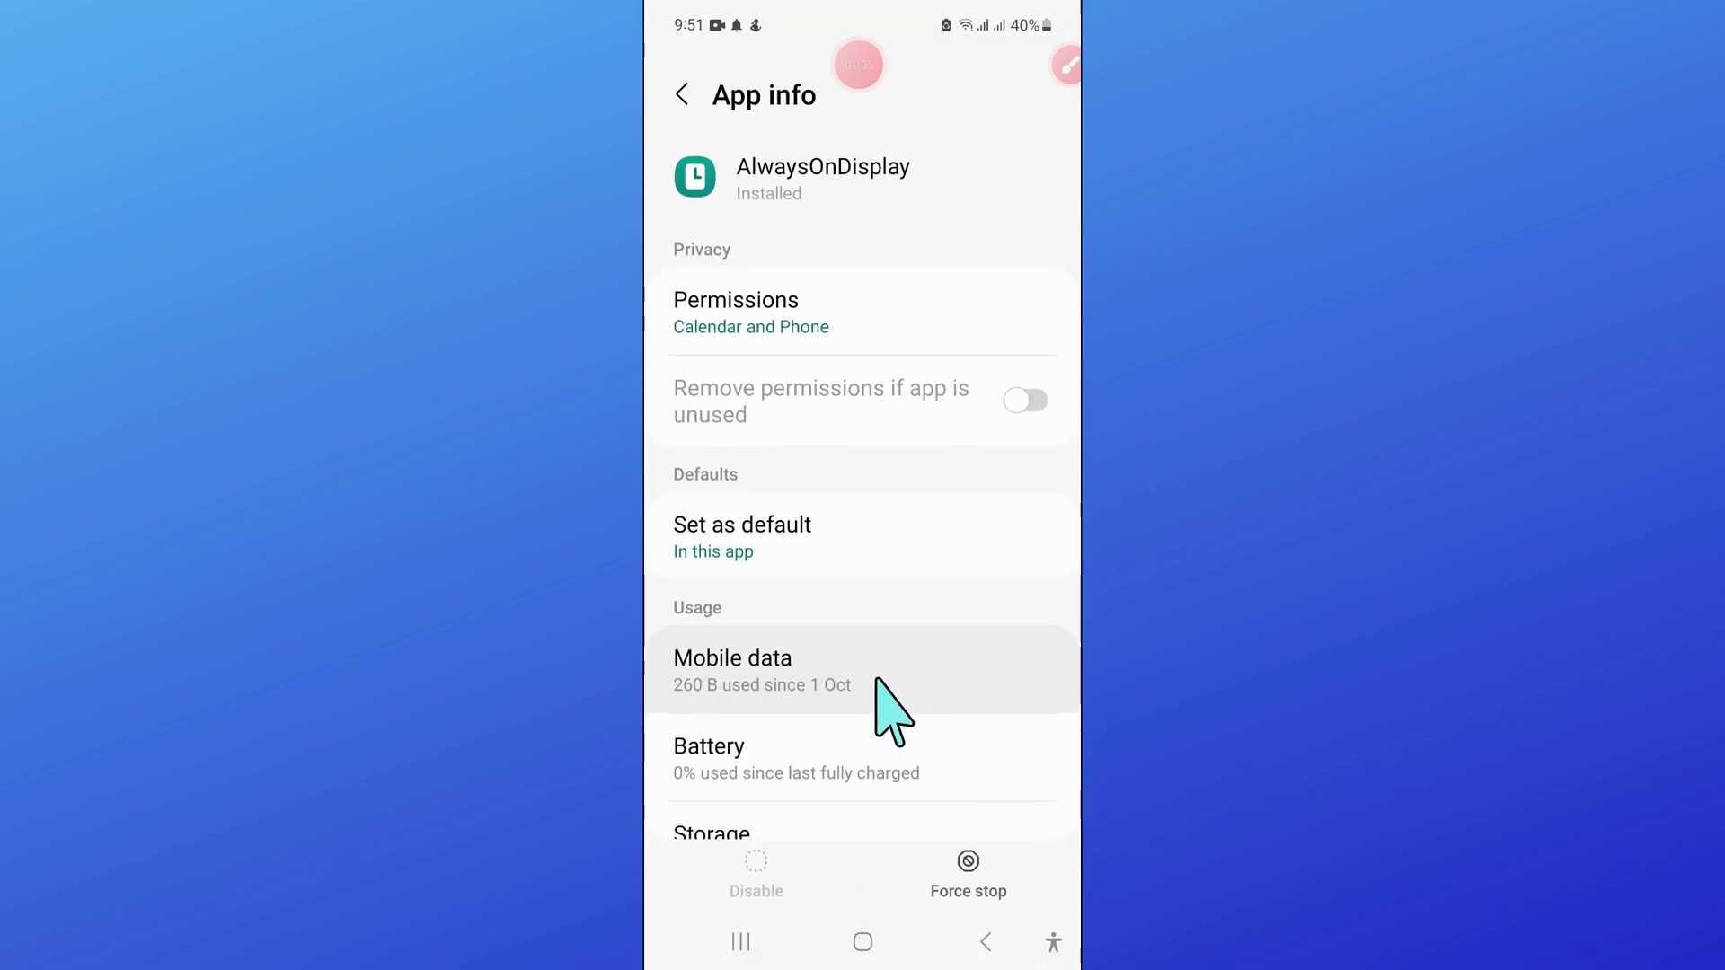
pyautogui.scroll(-3, 876, 674)
# Scroll App info down until the Storage entry is in view
pyautogui.click(1067, 68)
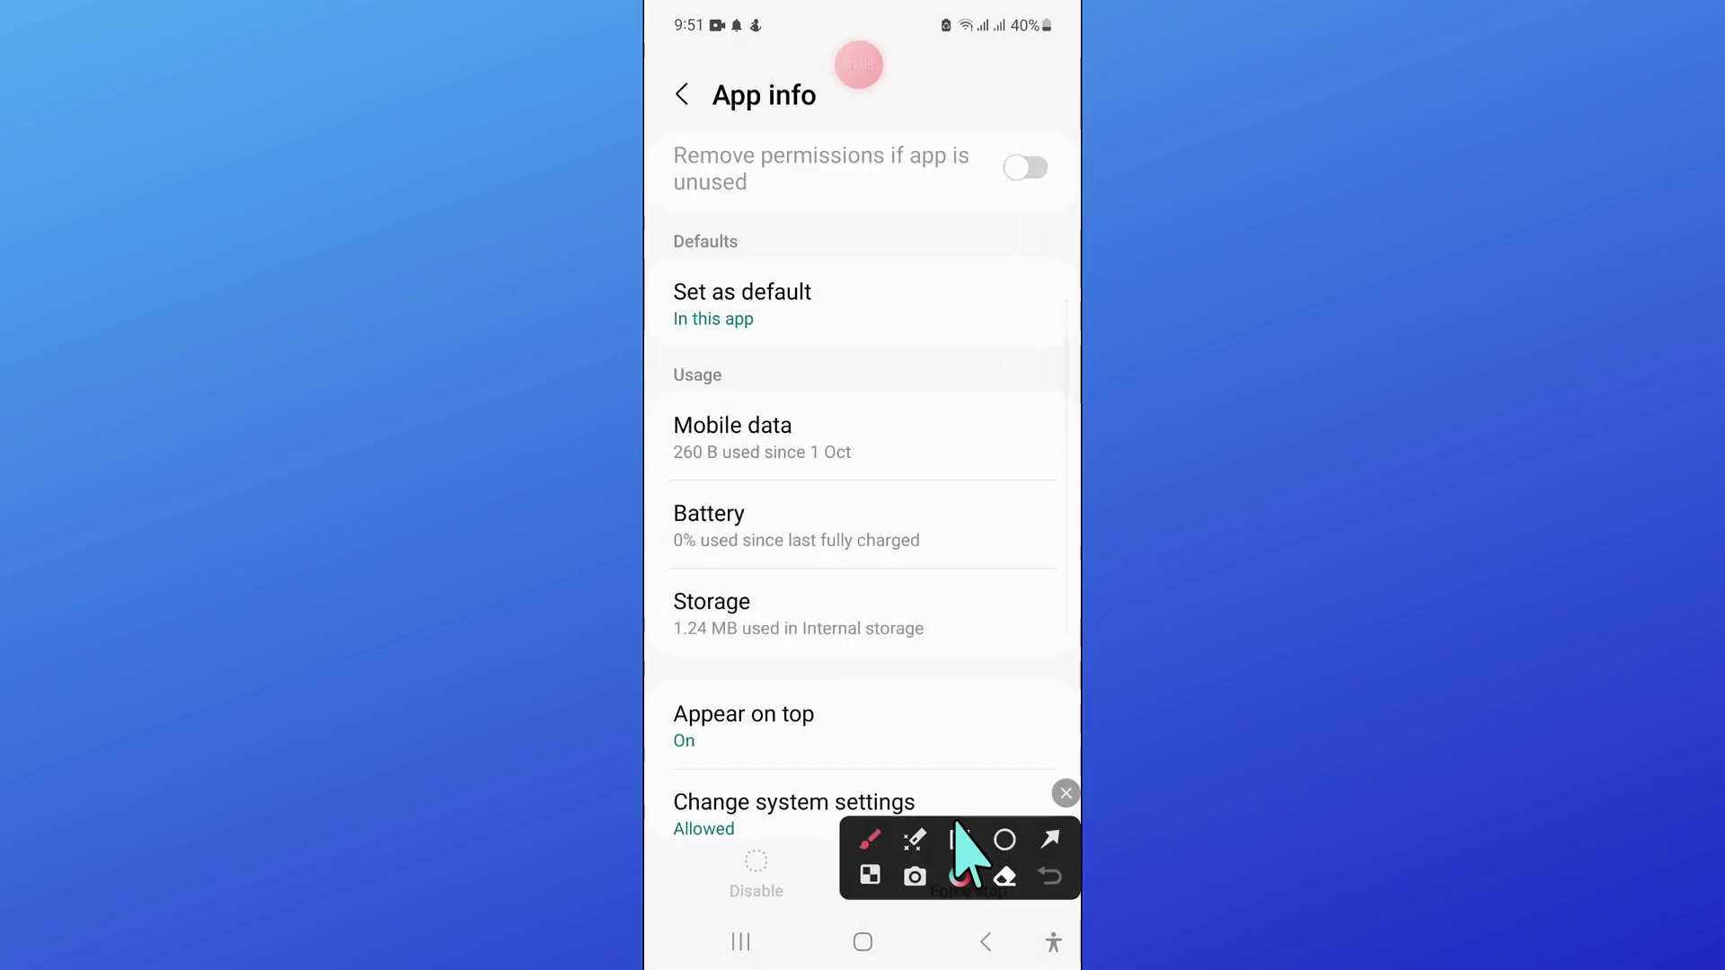
pyautogui.moveTo(655, 573); pyautogui.dragTo(1057, 671)
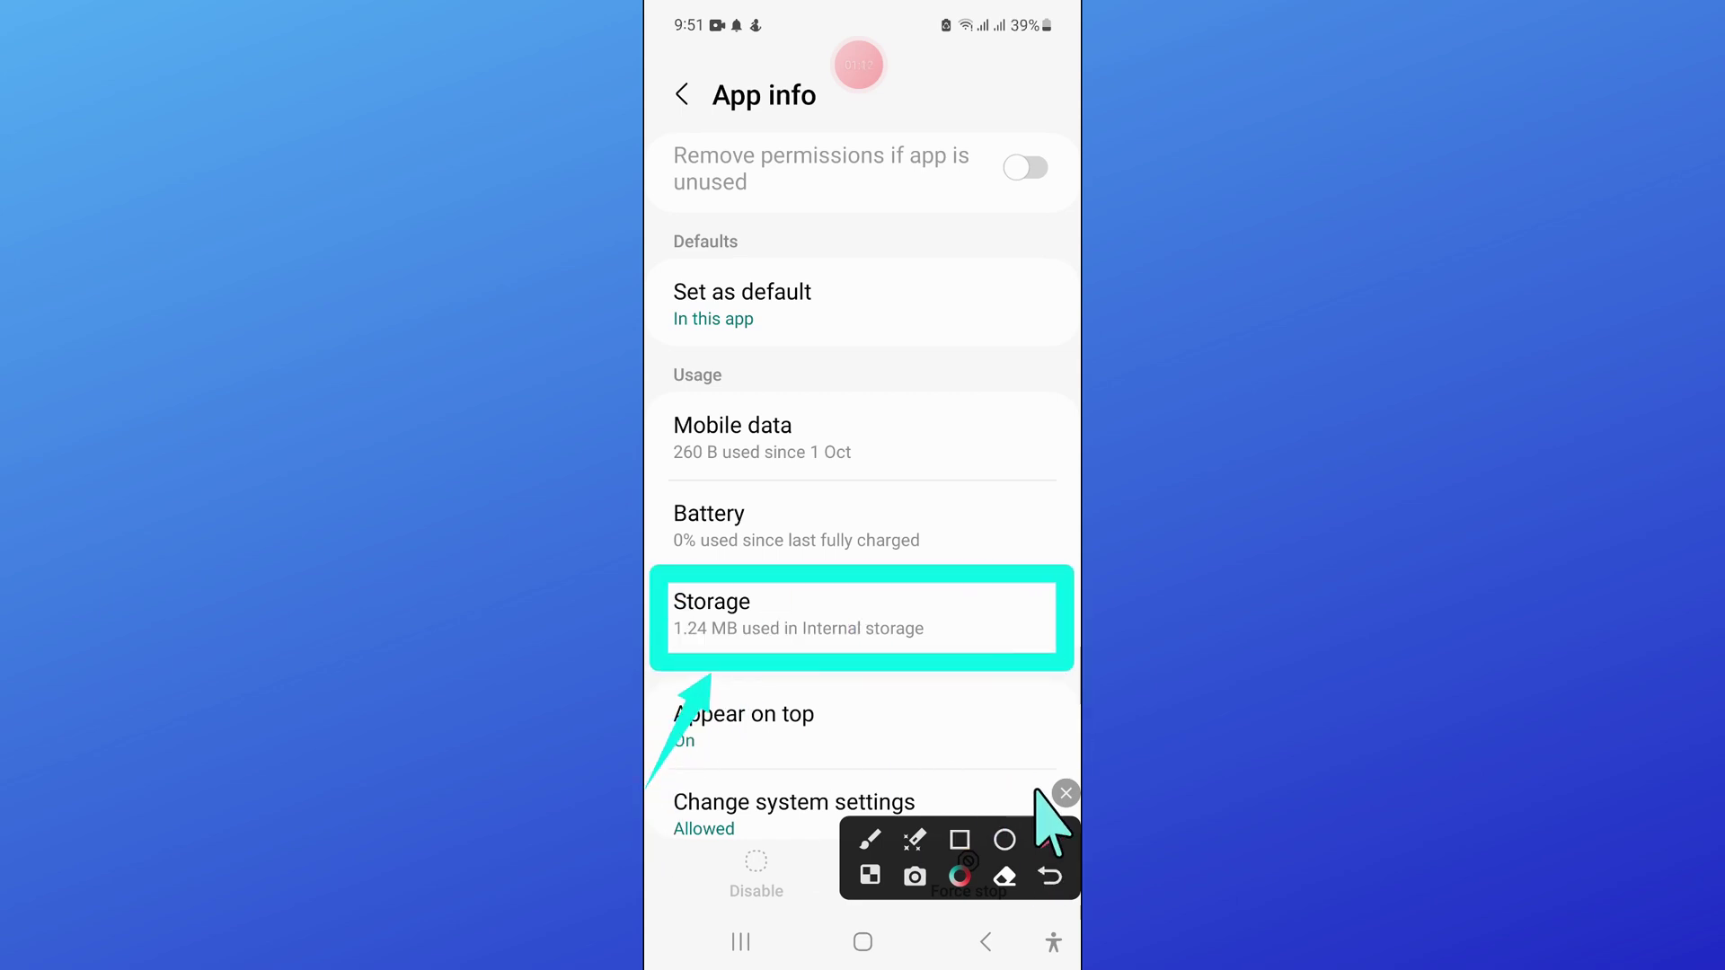
# Open AlwaysOnDisplay's Storage page and clear its cache, then start clearing its data
pyautogui.click(1066, 794)
pyautogui.click(790, 655)
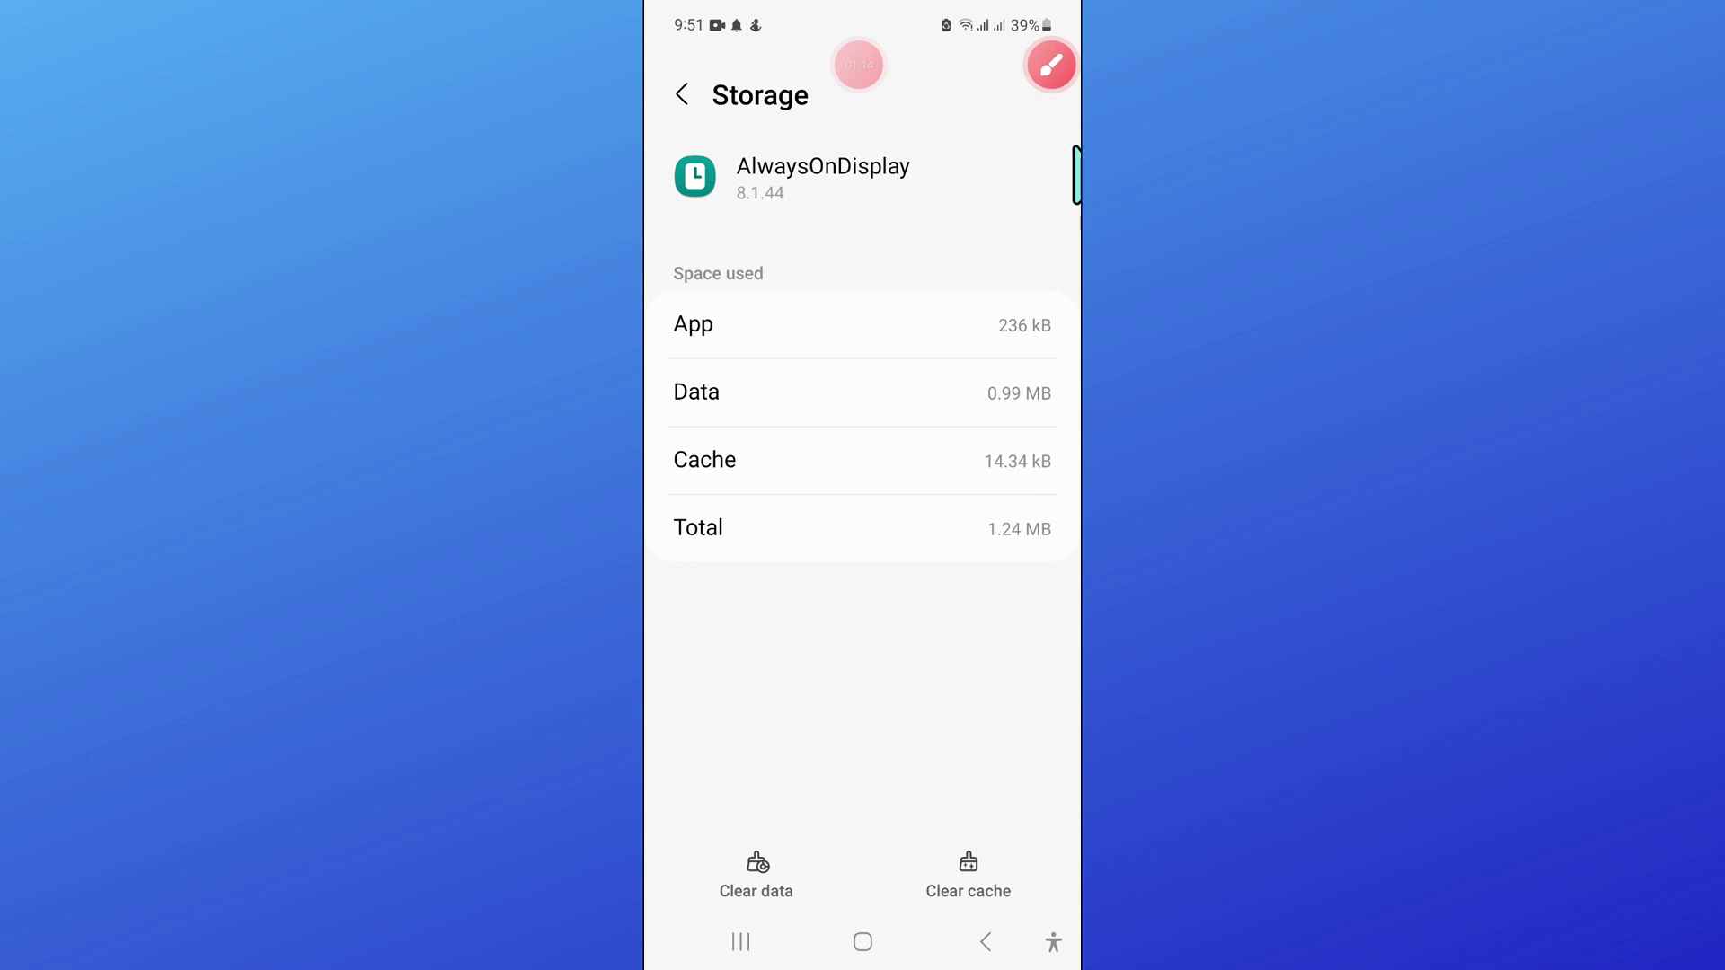
pyautogui.click(1058, 68)
pyautogui.moveTo(851, 833); pyautogui.dragTo(942, 407)
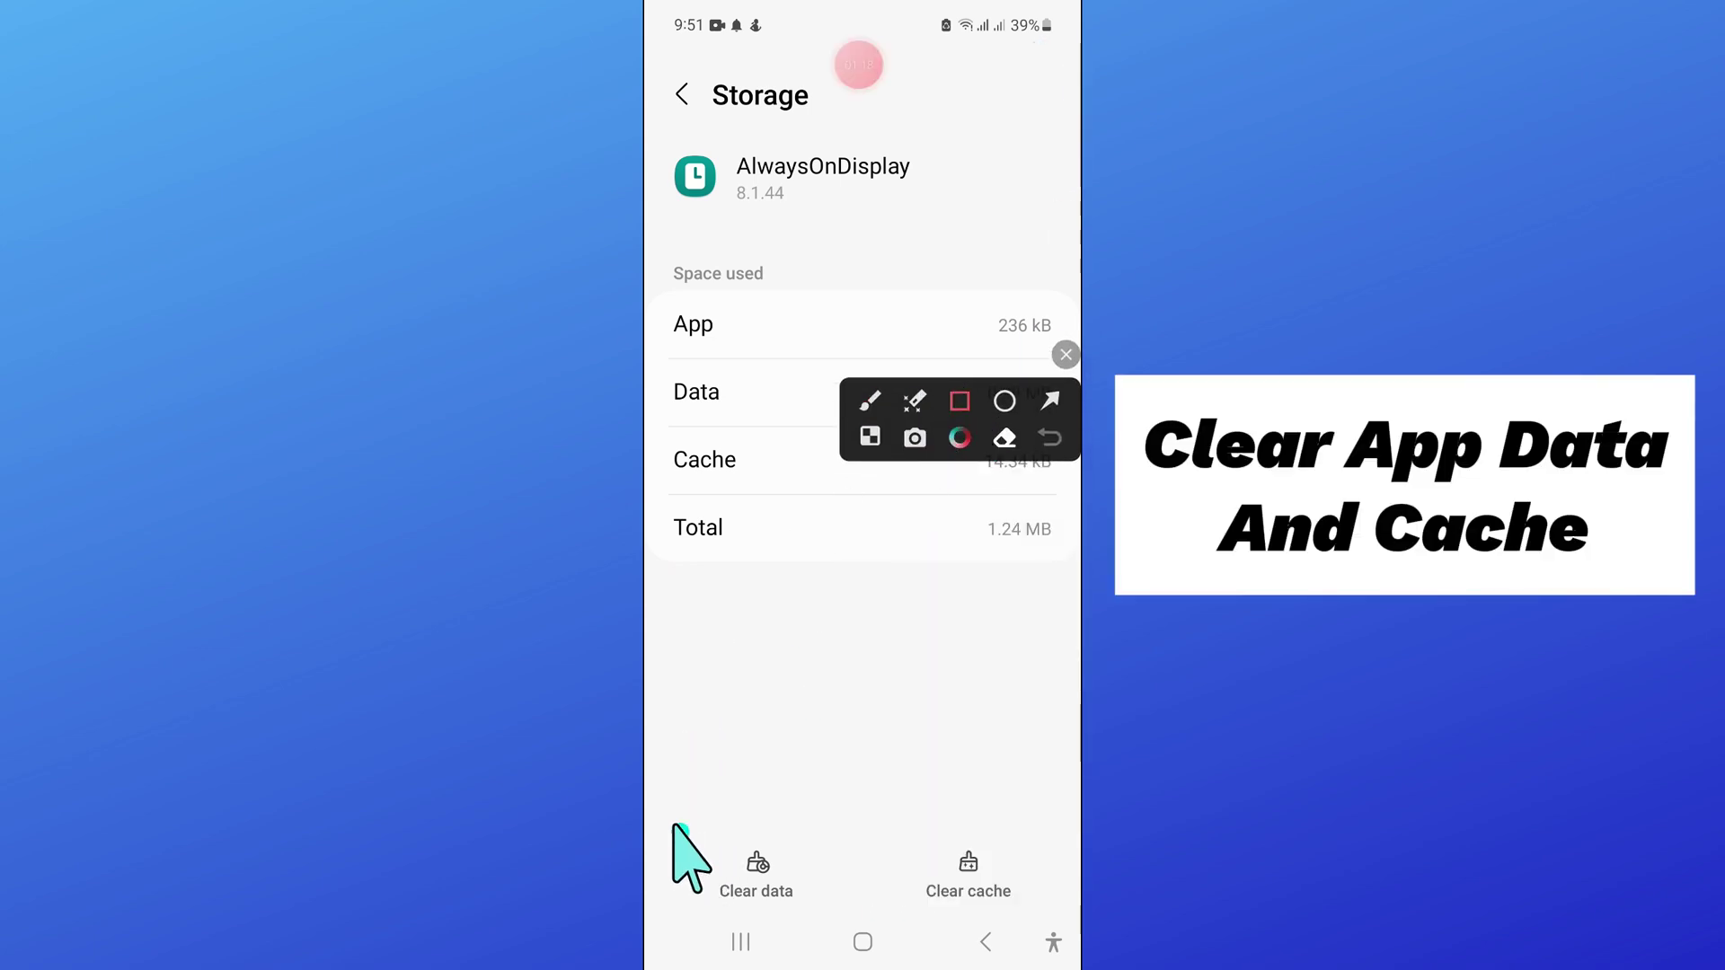
pyautogui.moveTo(674, 828); pyautogui.dragTo(1032, 920)
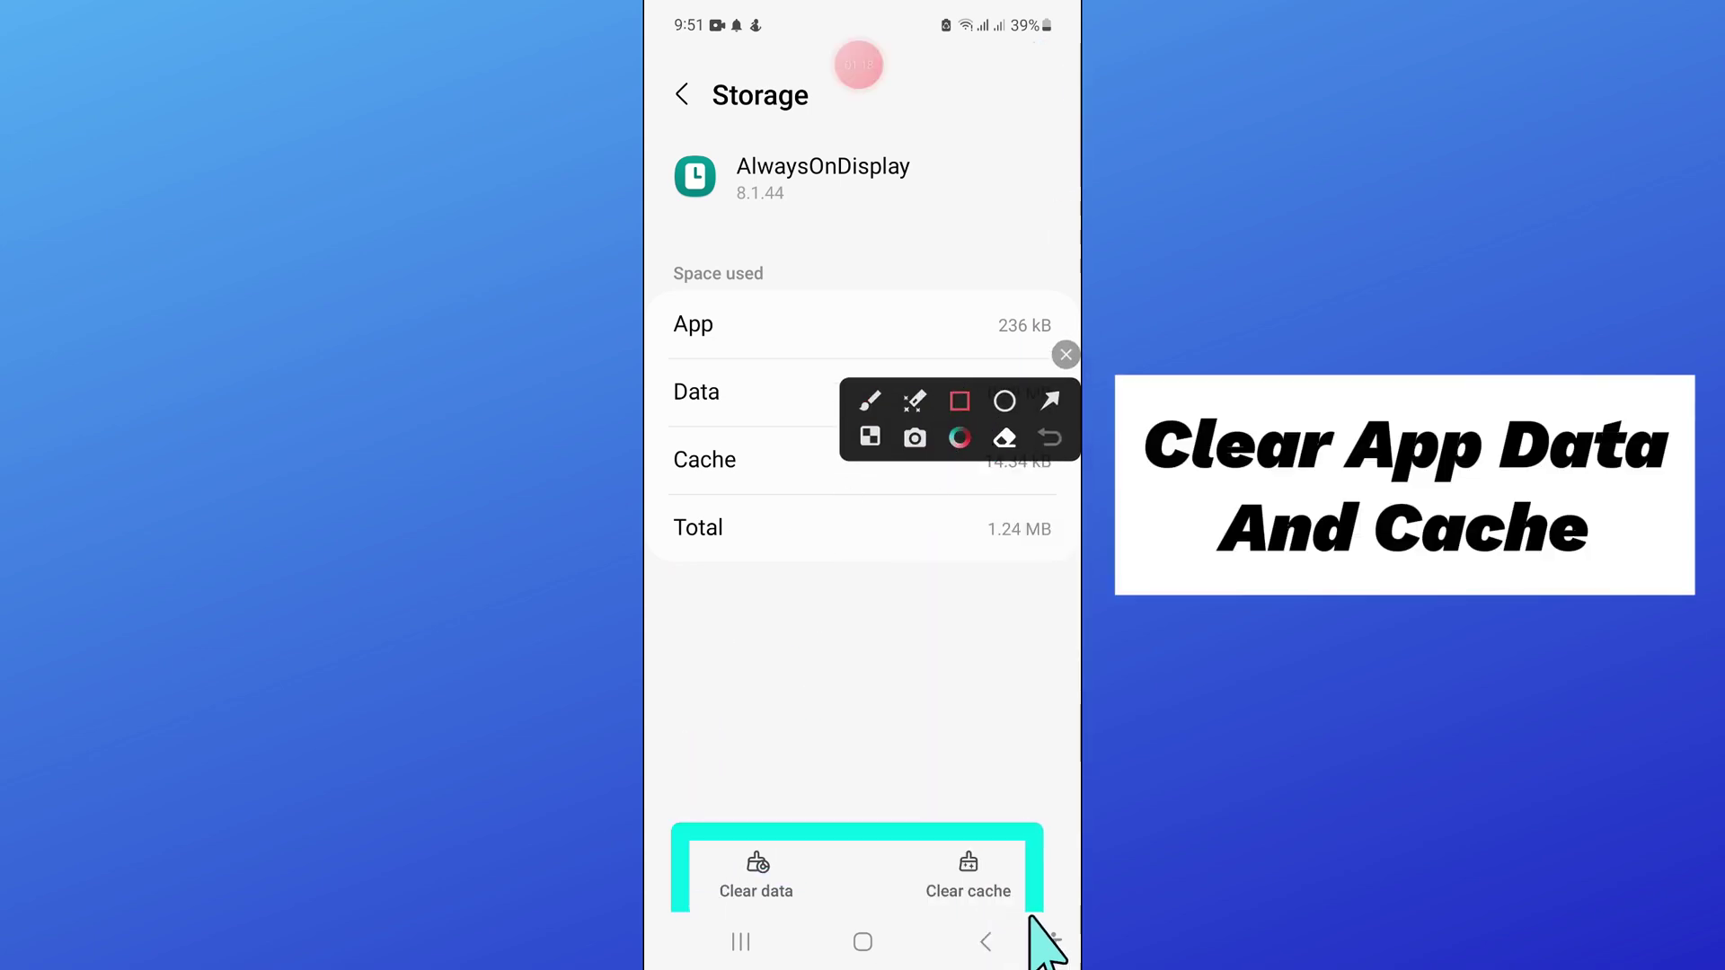
pyautogui.click(1065, 355)
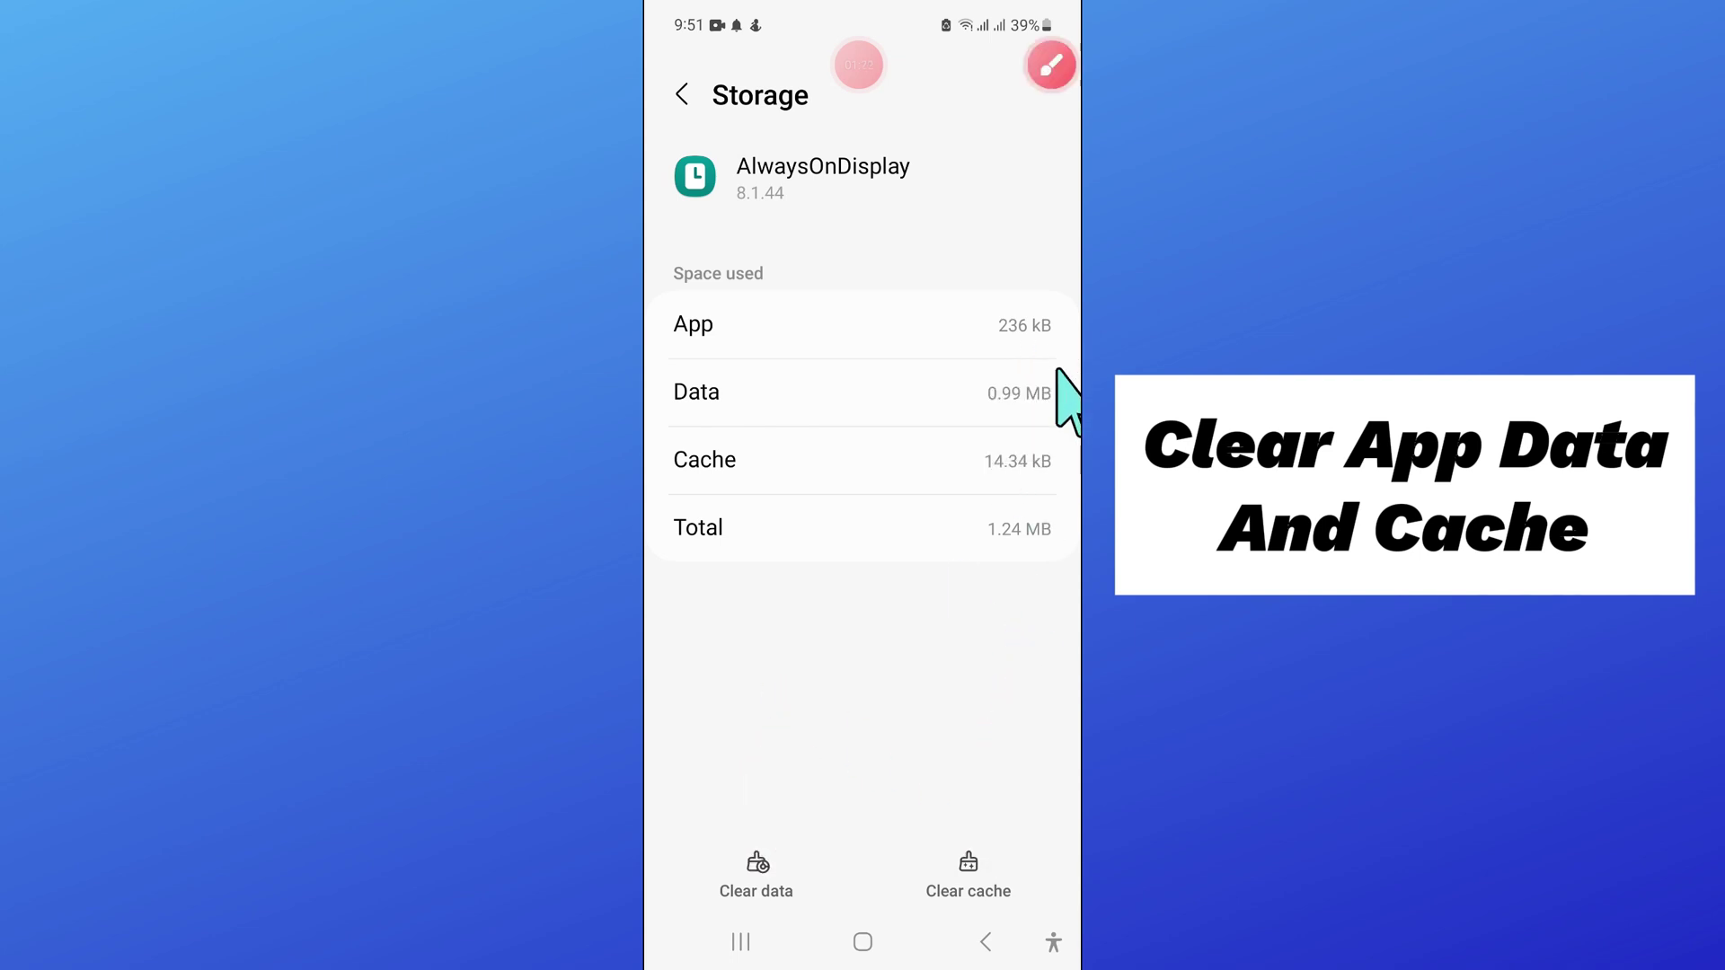